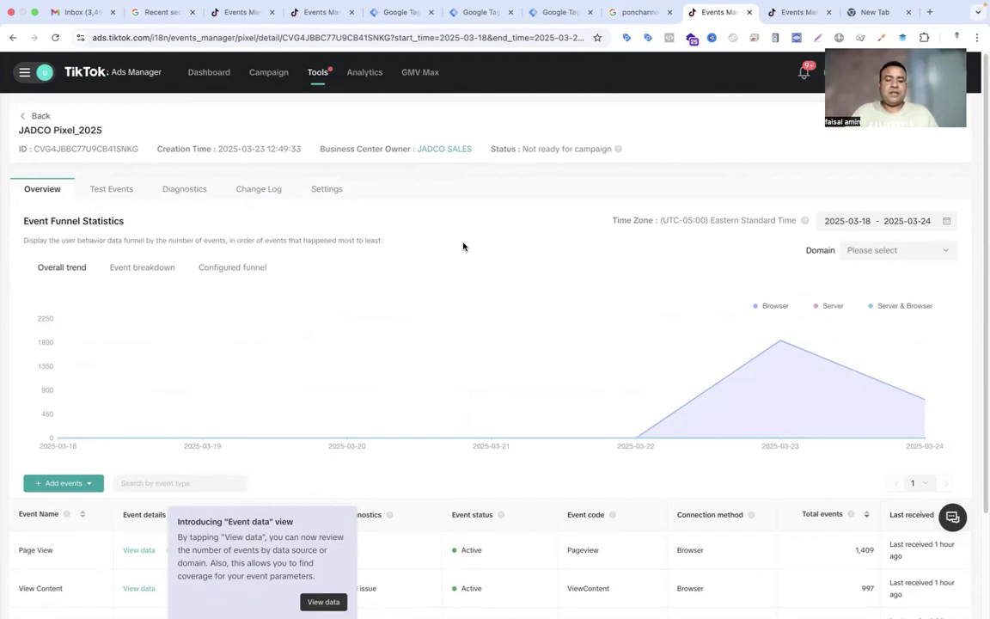
Step: Open the settings of JADCO Pixel_2025 and display the TikTok Pixel base code for installation
click(338, 193)
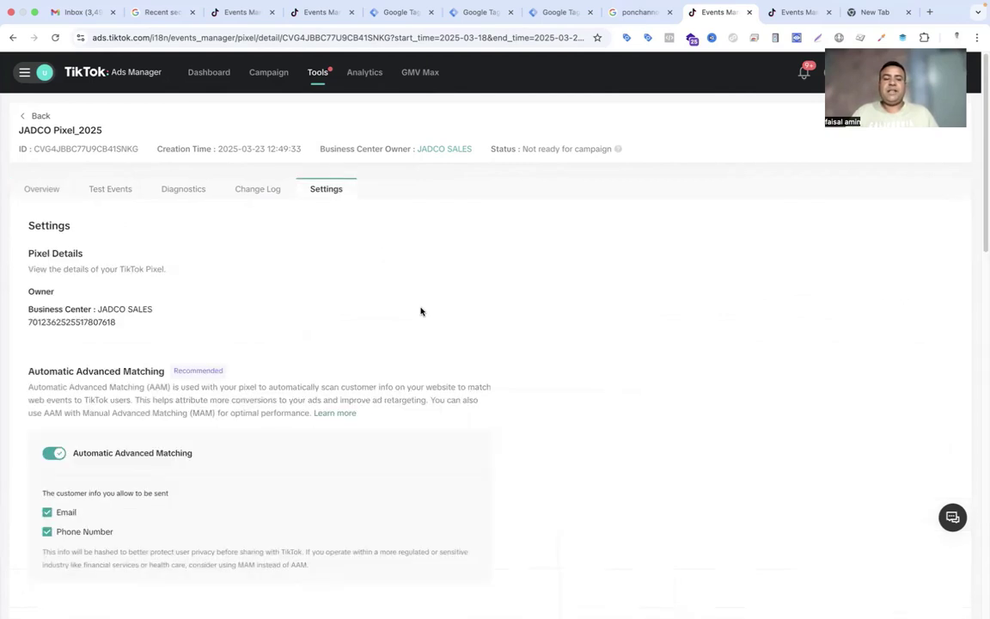
scroll(420, 311, down, 10)
scroll(420, 311, down, 5)
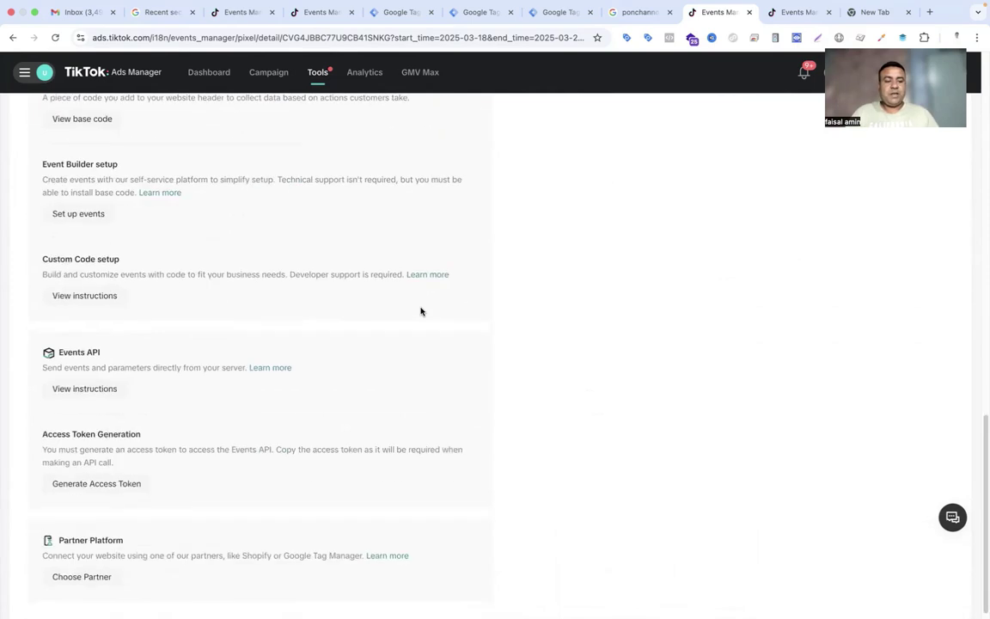
scroll(393, 406, down, 1)
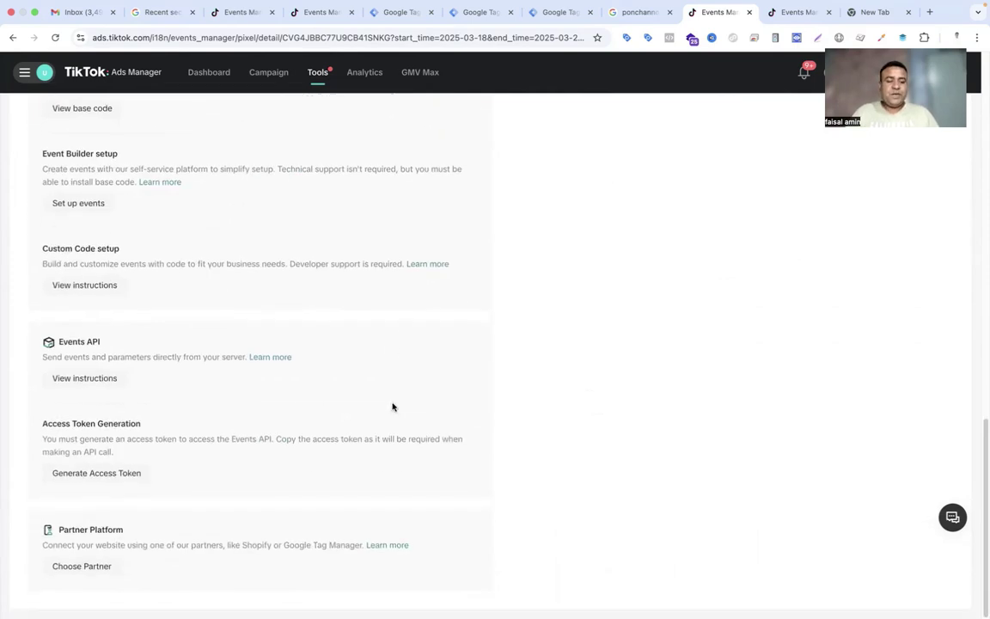
scroll(392, 407, up, 4)
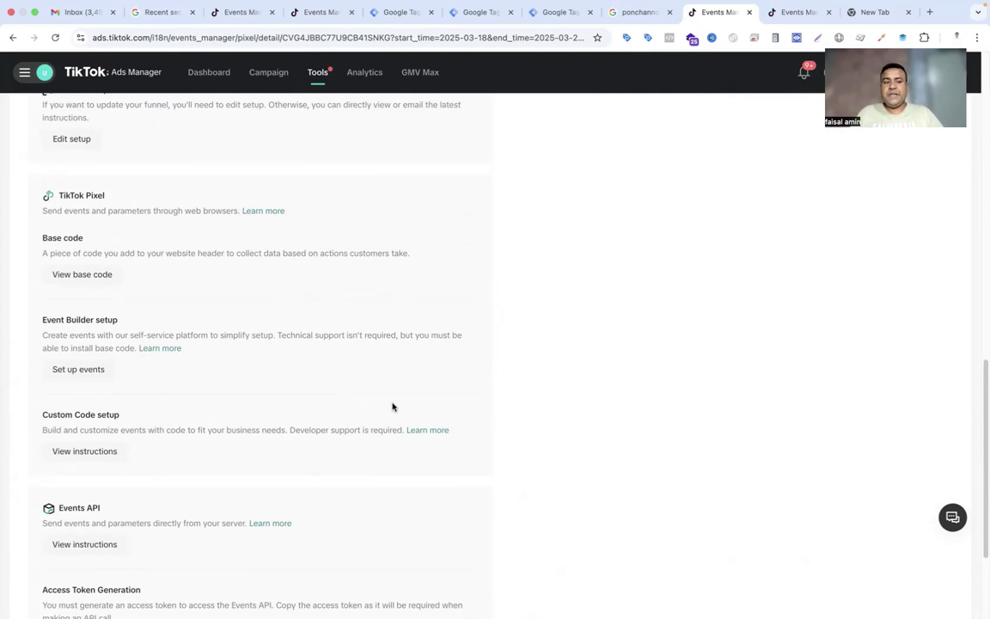
click(95, 280)
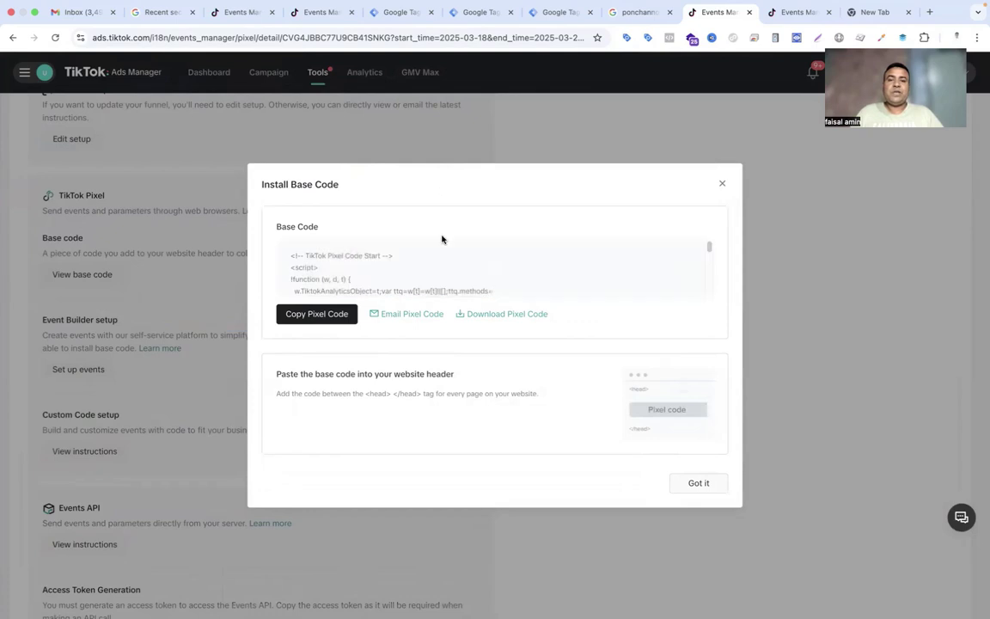
Step: Switch to Google Tag Manager and review the code and firing trigger of the Tiktok Base Code - Page view tag
click(475, 14)
click(401, 12)
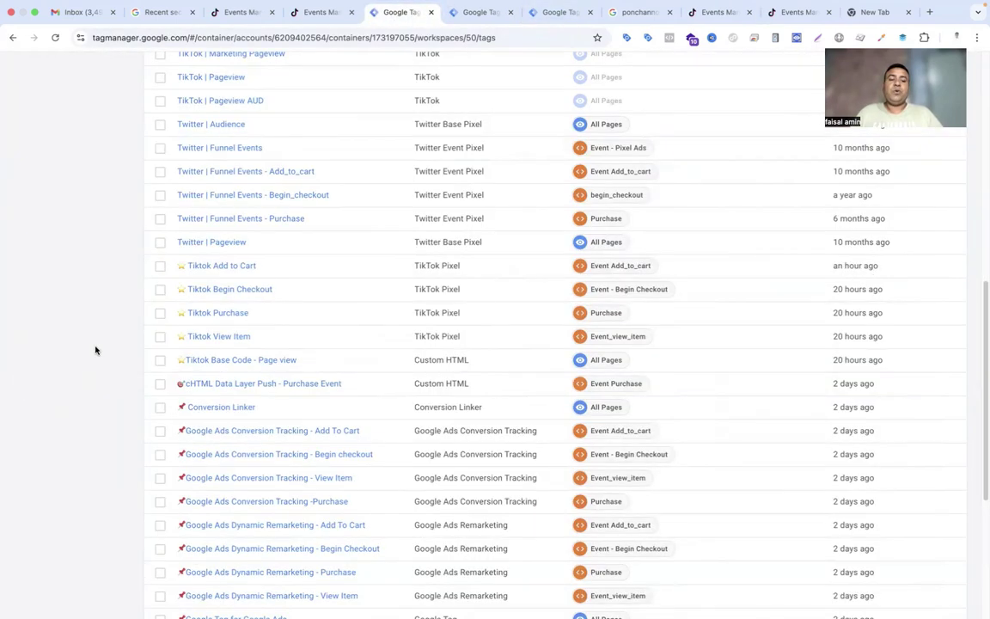
click(206, 365)
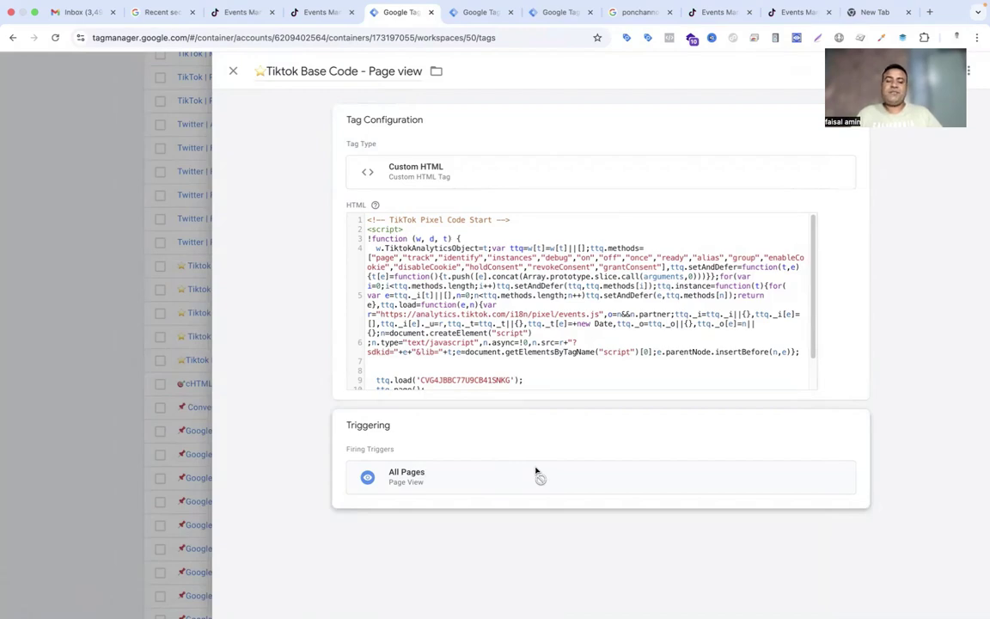
click(177, 232)
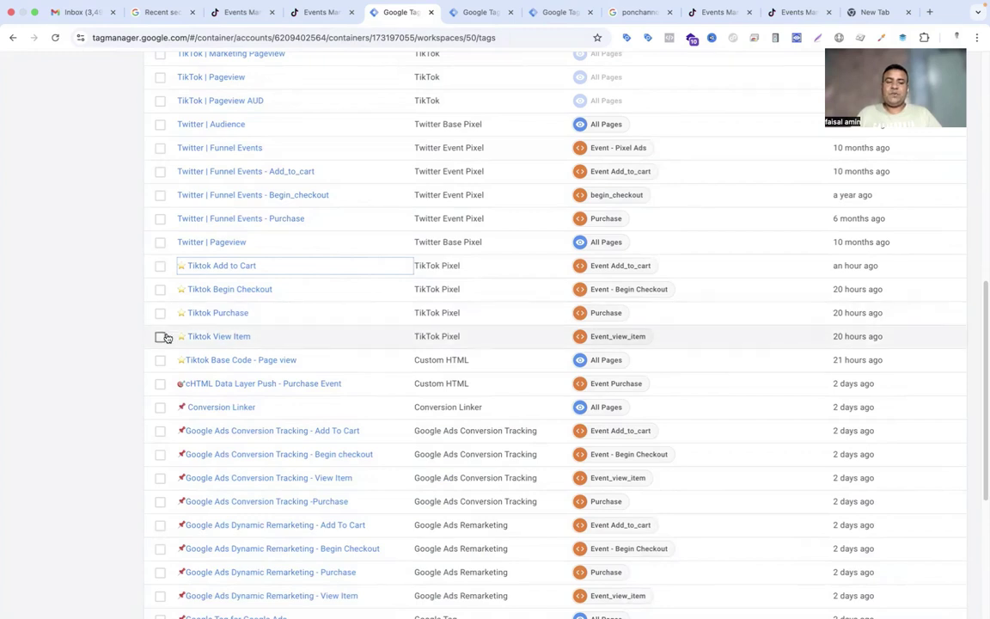
Step: Open the Tiktok View Item tag's configuration and locate the matching pixel ID in TikTok Events Manager
click(207, 336)
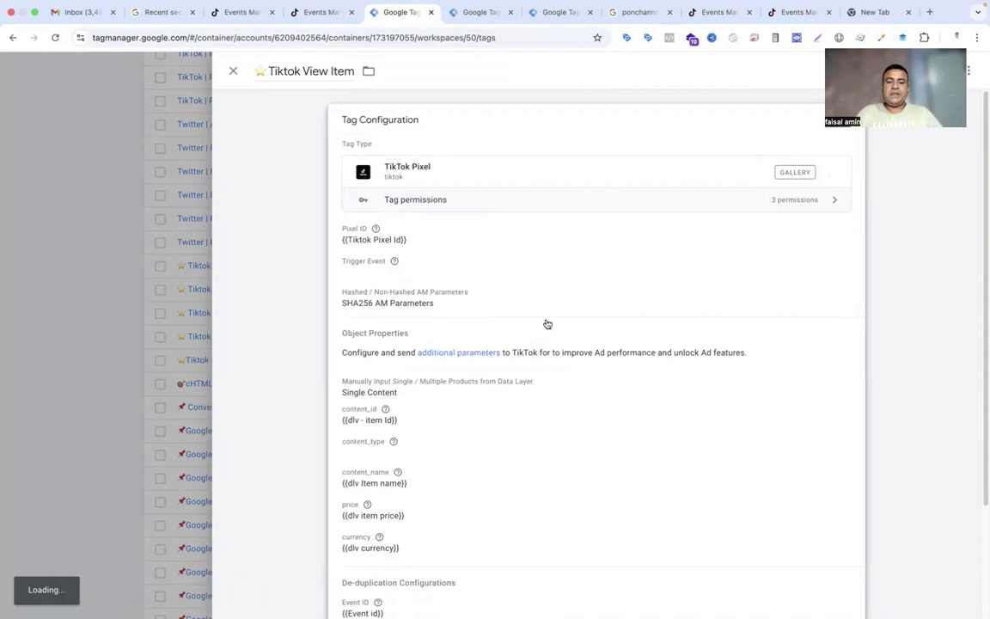
click(545, 323)
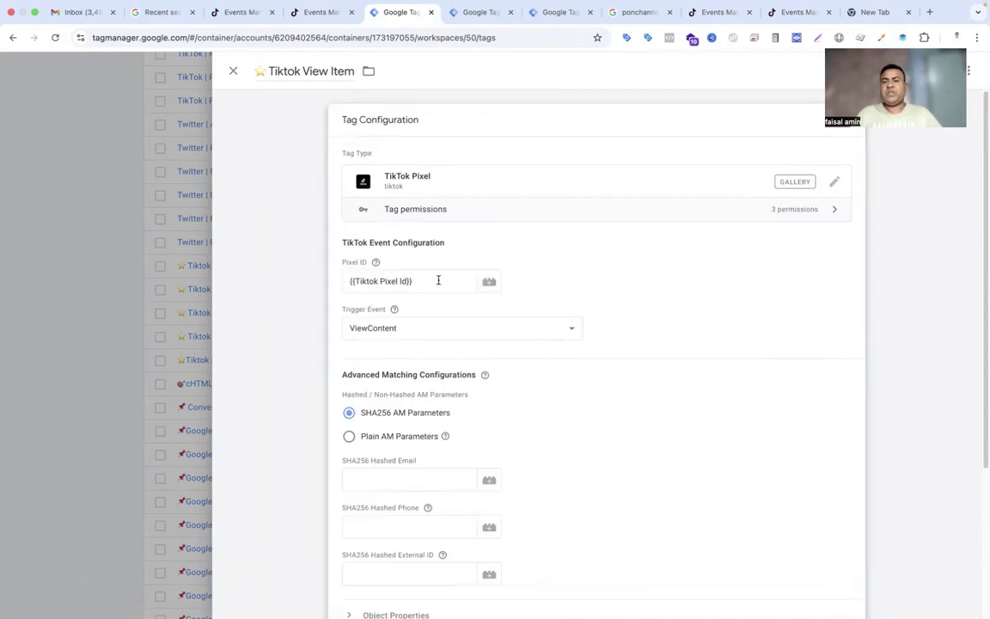
click(718, 12)
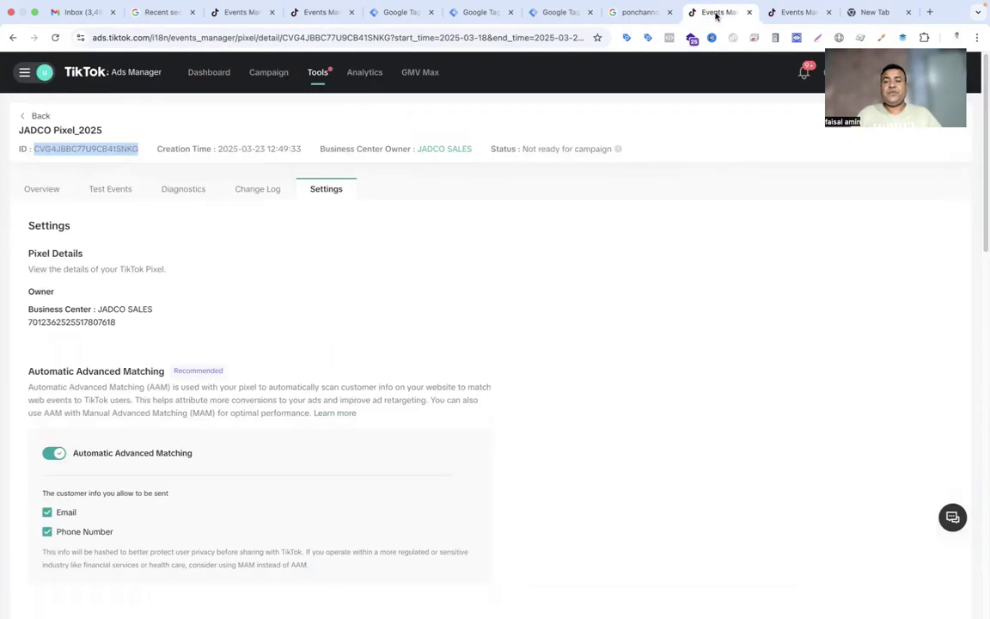
triple_click(62, 144)
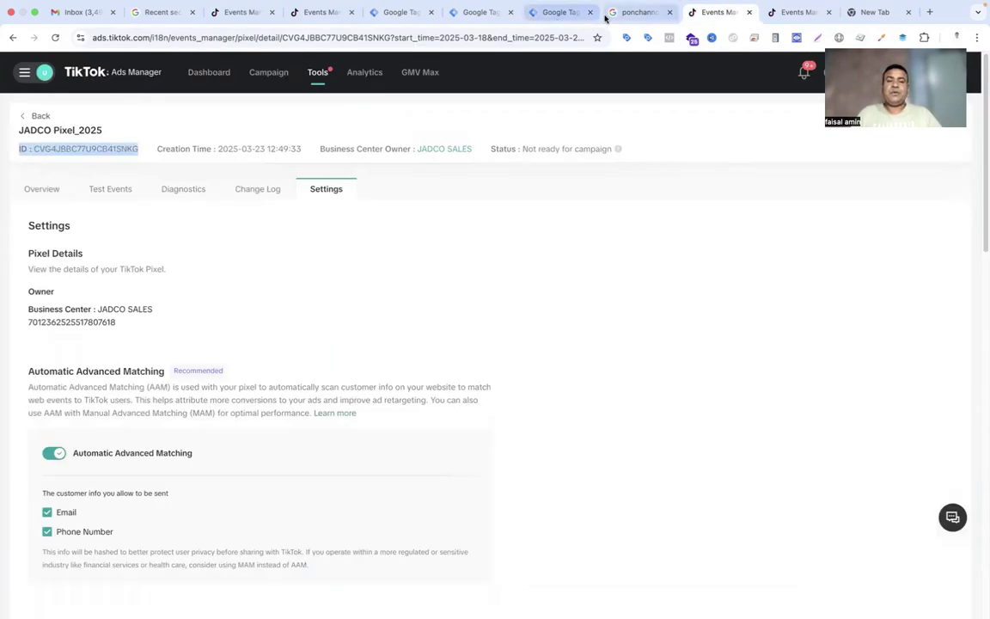
click(403, 19)
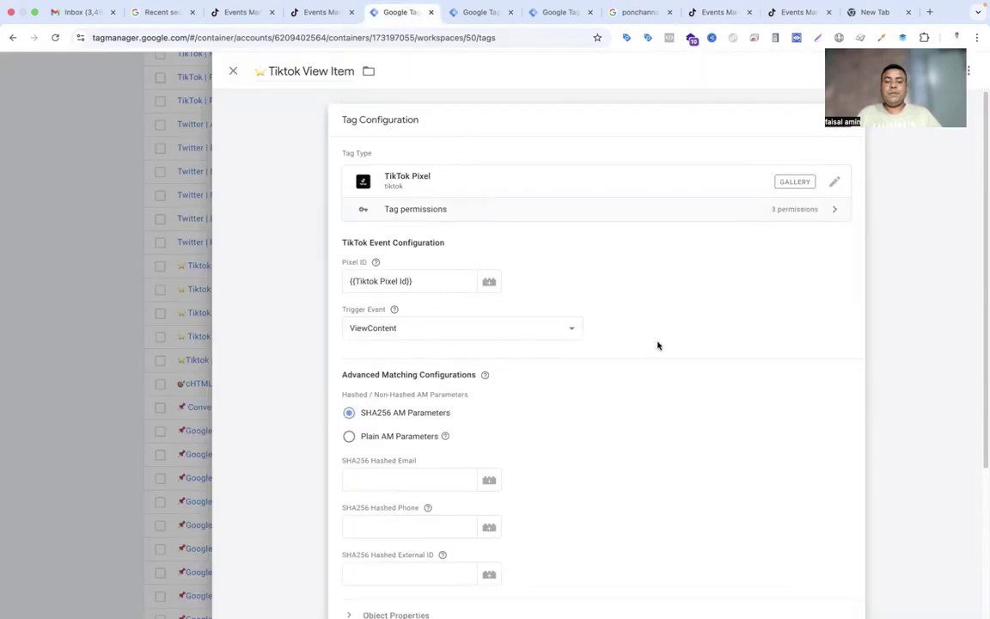
Step: Expand the Object Properties of the Tiktok View Item tag and review its content mode and content_id
scroll(657, 345, down, 2)
scroll(657, 345, down, 3)
click(434, 406)
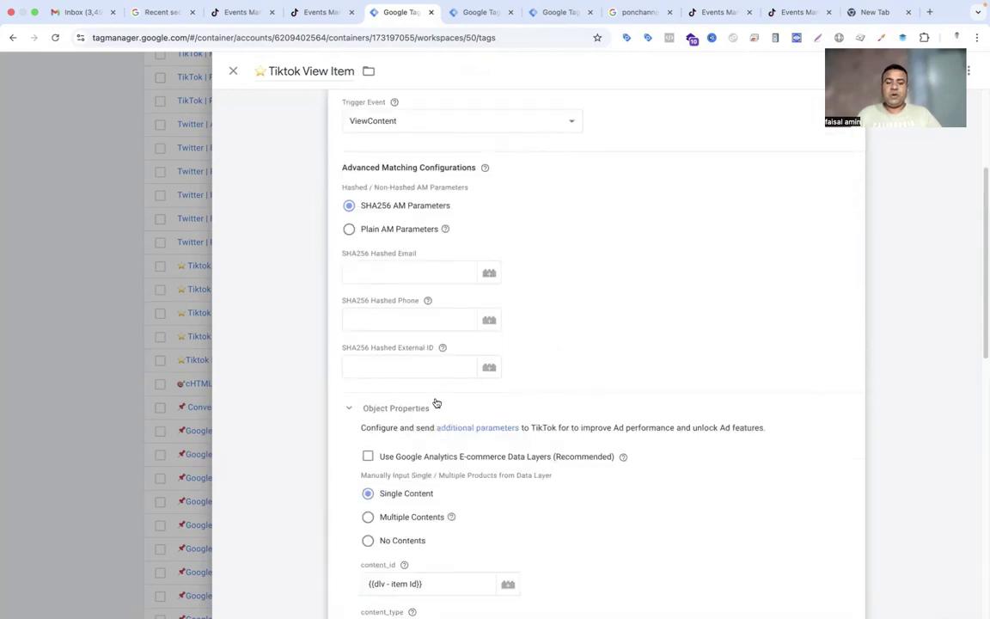
scroll(604, 367, down, 2)
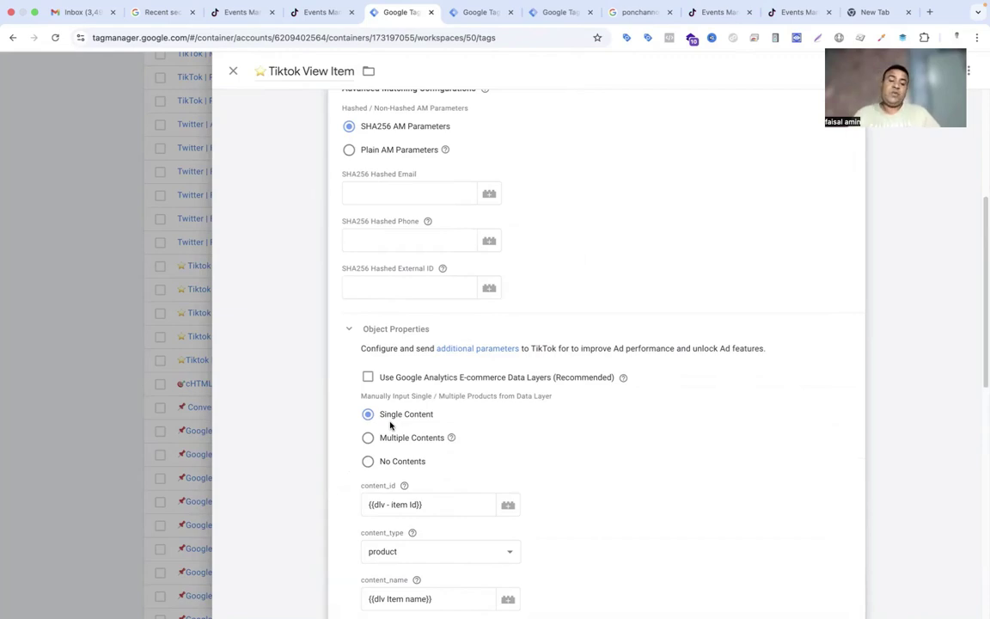
scroll(400, 425, down, 2)
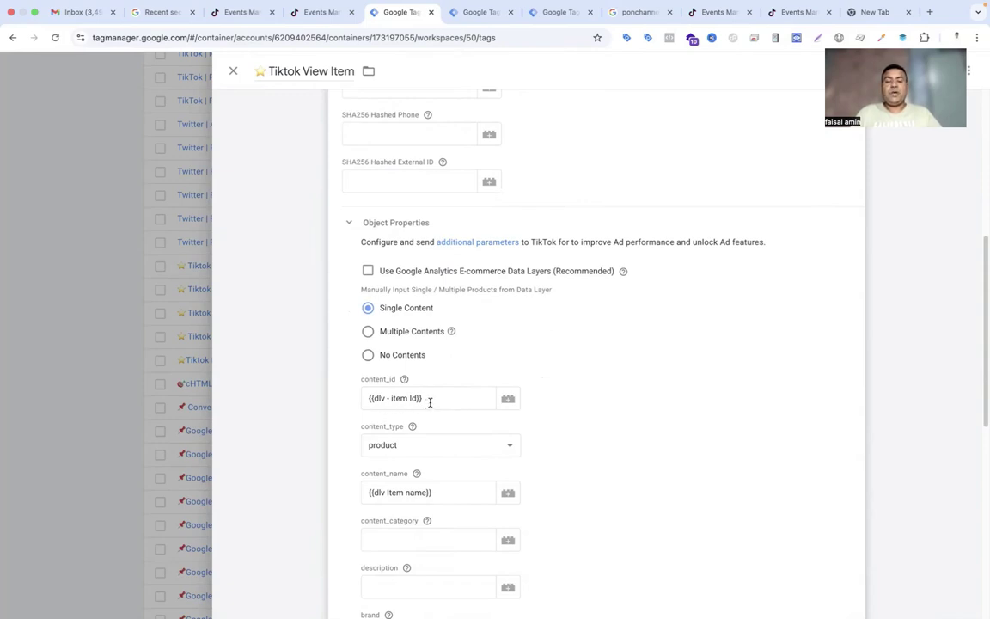
Step: Inspect the configuration of the dlv - item Id variable behind content_id and return to the Tiktok View Item tag
click(508, 398)
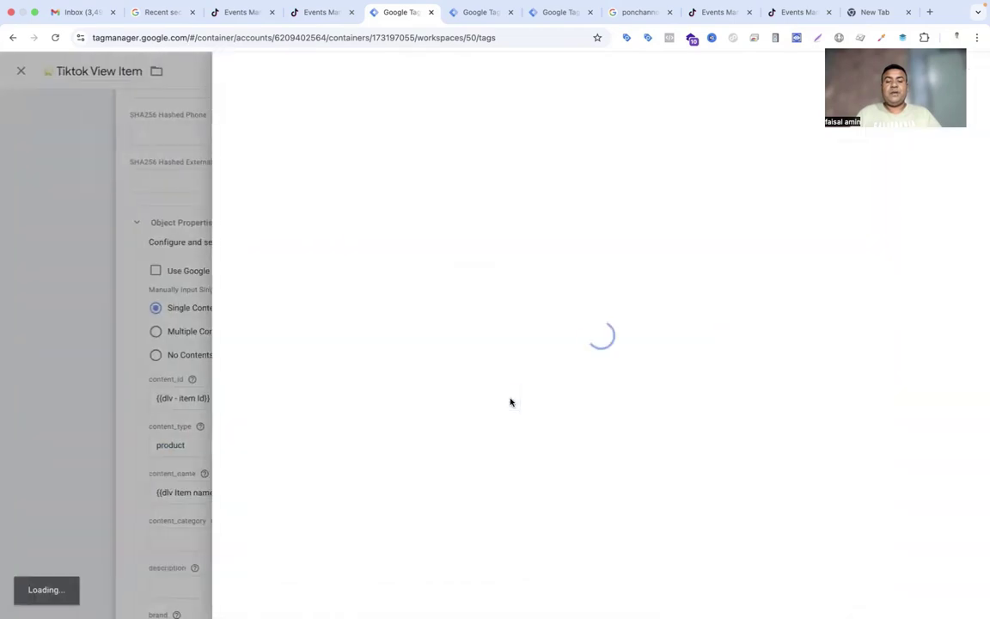
scroll(511, 403, down, 3)
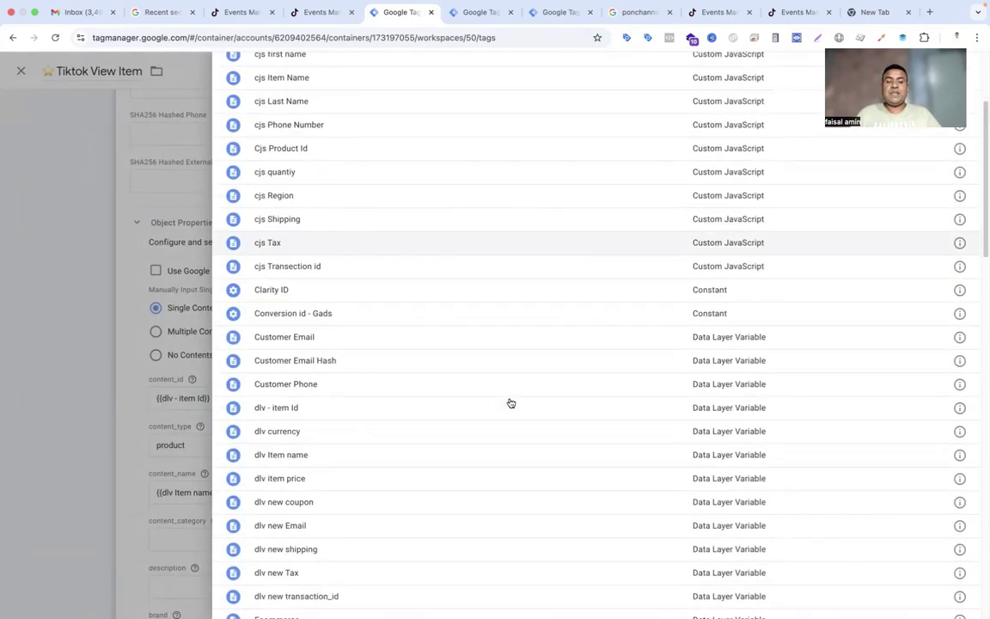
scroll(510, 404, down, 3)
scroll(510, 403, up, 4)
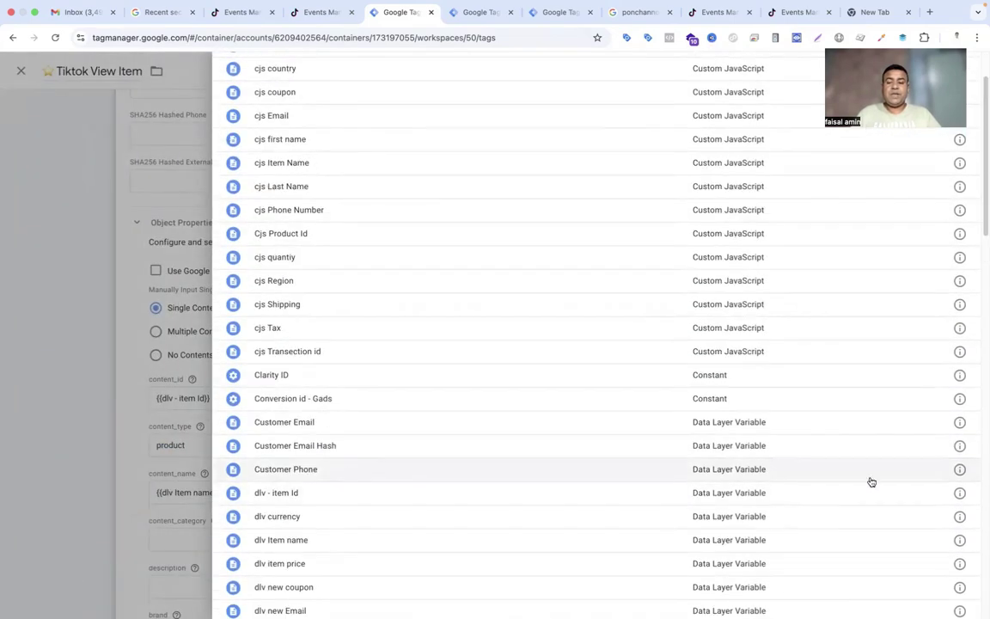
click(960, 493)
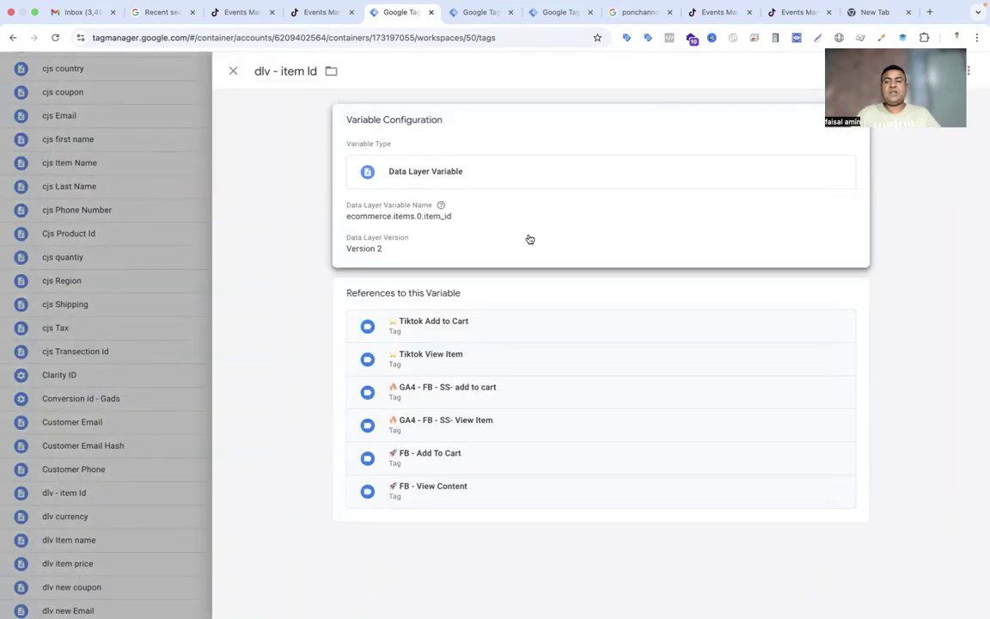
click(528, 239)
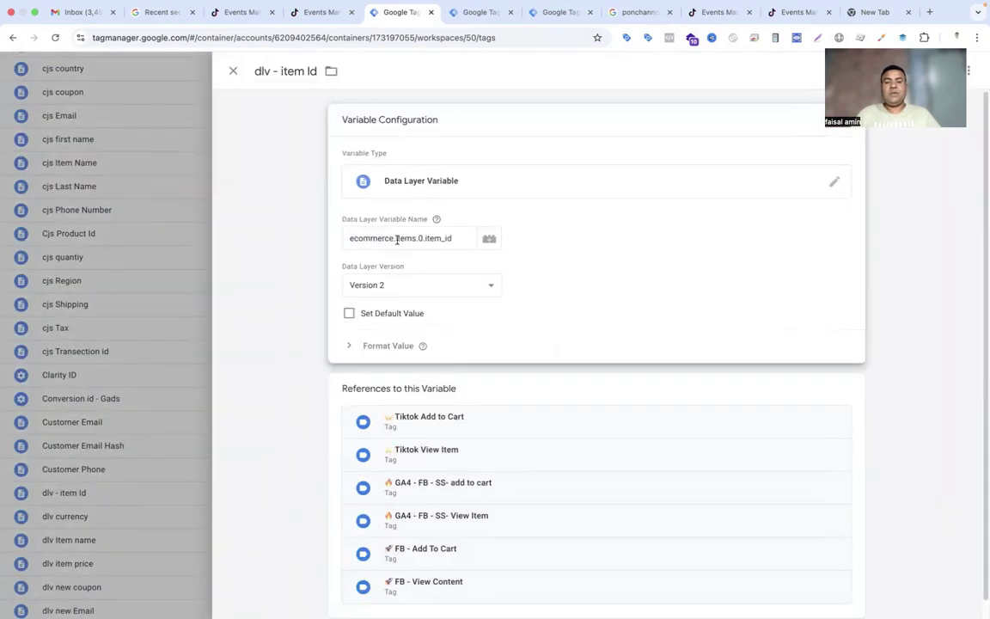
click(233, 72)
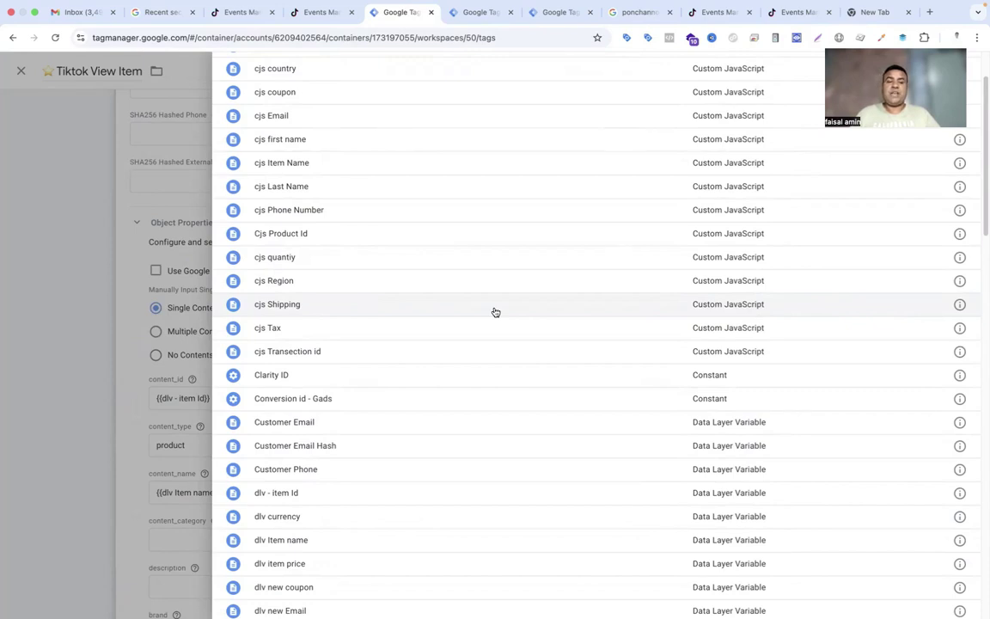
click(140, 286)
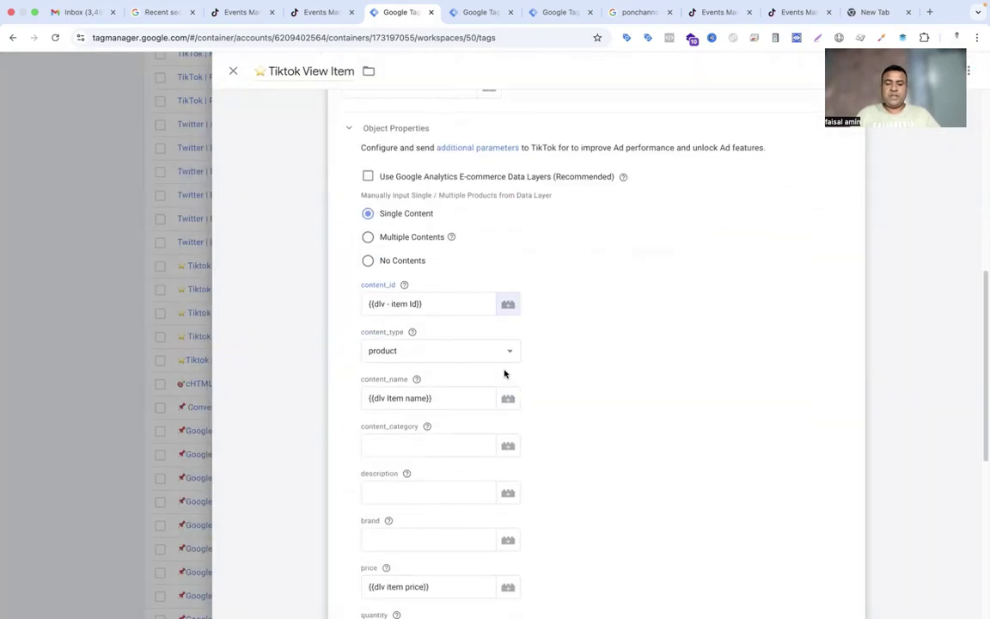
Step: Review the content_type, content_name, price and currency properties of the Tiktok View Item tag
click(438, 349)
click(442, 352)
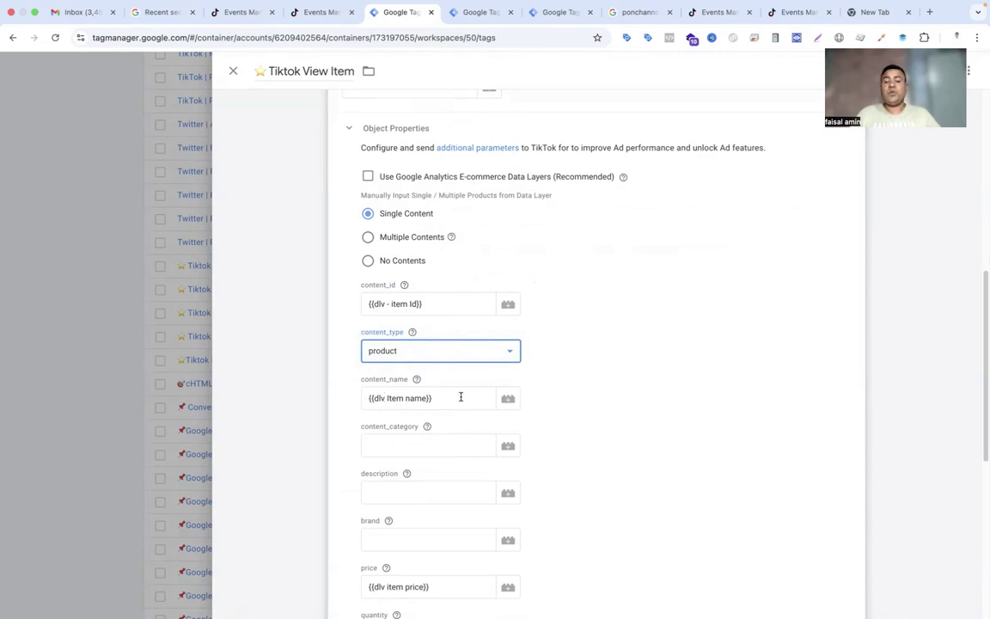
scroll(459, 396, down, 1)
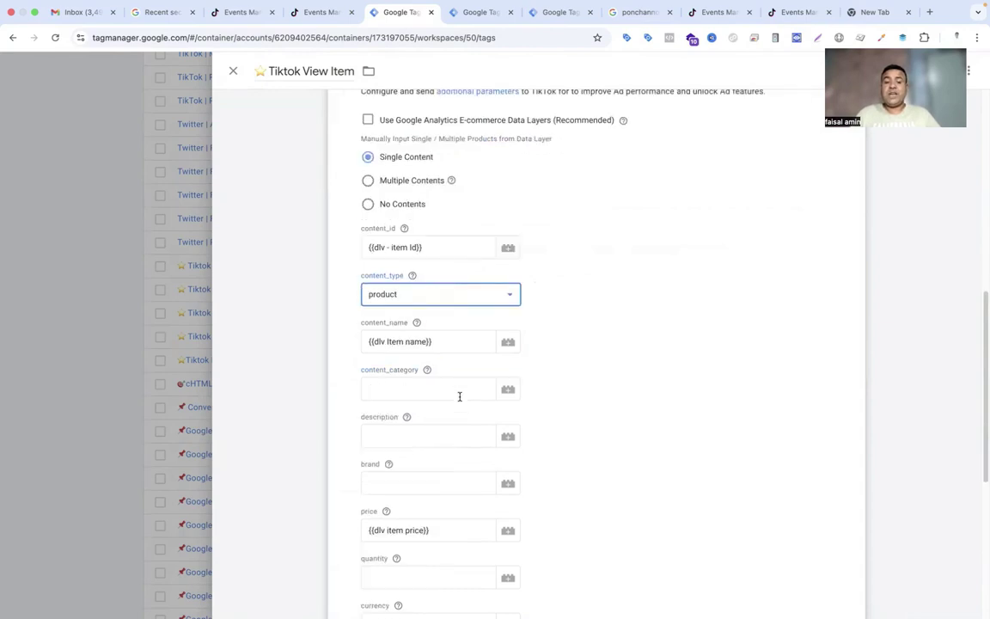
scroll(459, 395, down, 3)
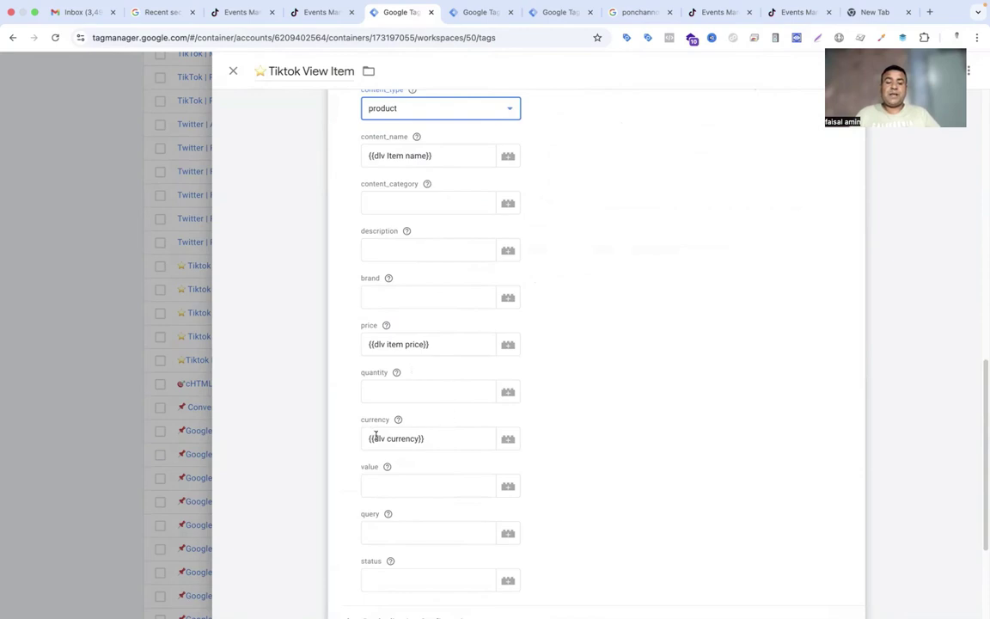
scroll(429, 437, down, 3)
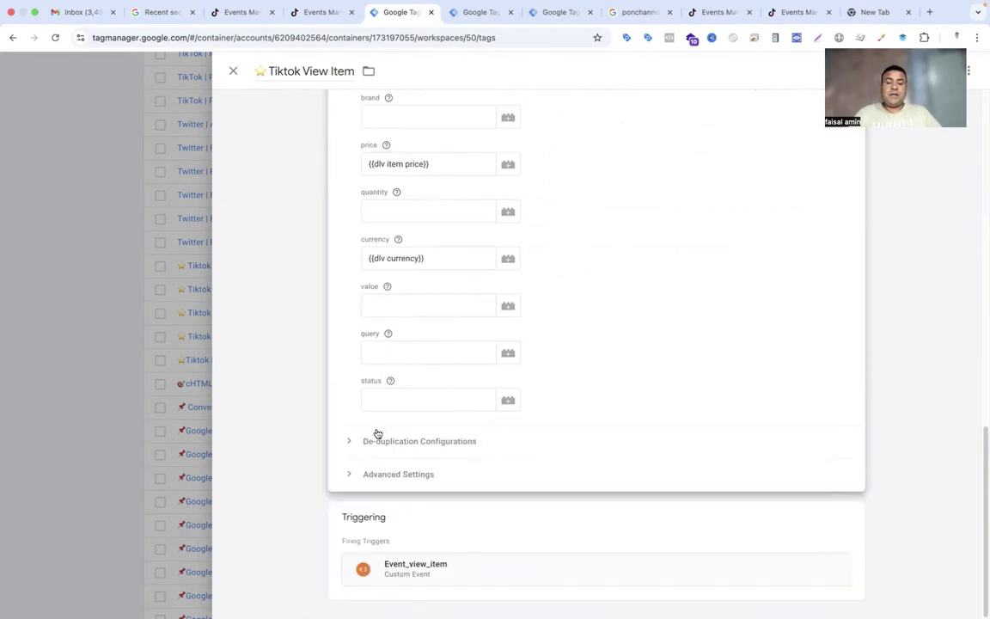
Step: Check the de-duplication event ID and firing trigger of the Tiktok View Item tag, then close it discarding changes
click(348, 443)
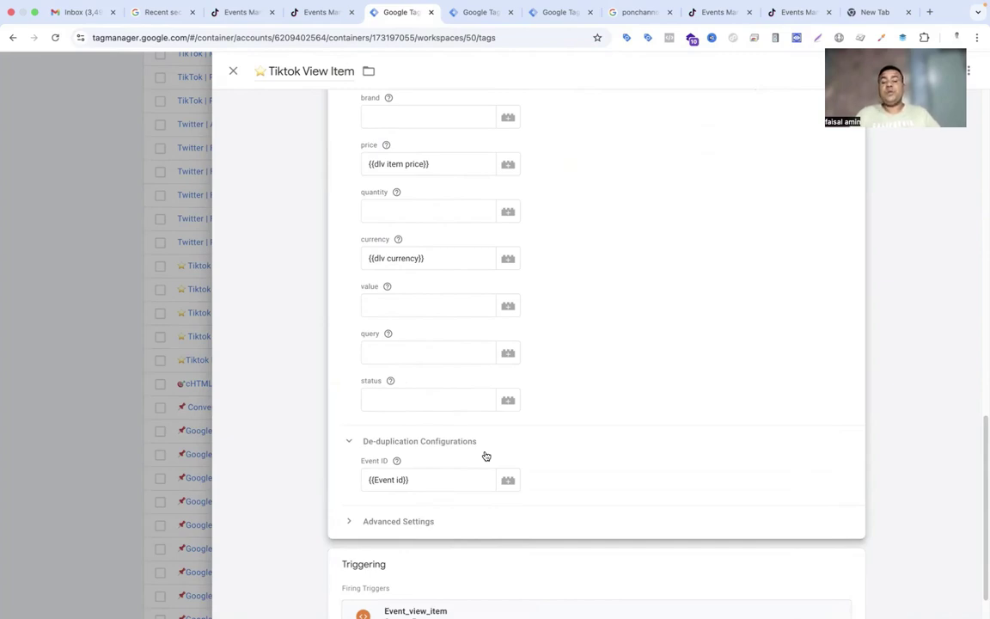
scroll(479, 453, down, 2)
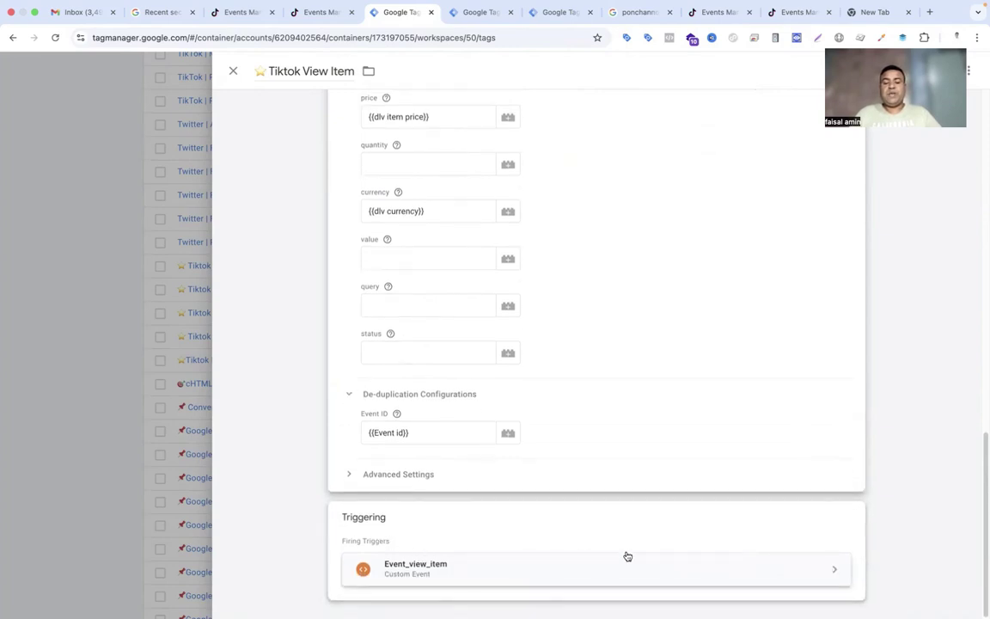
scroll(542, 495, up, 10)
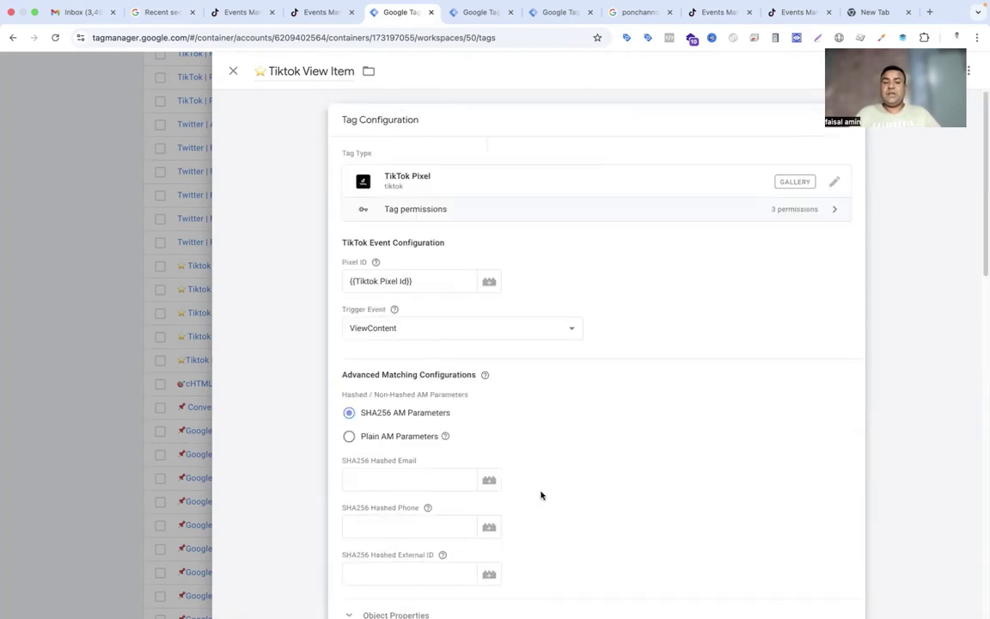
click(234, 72)
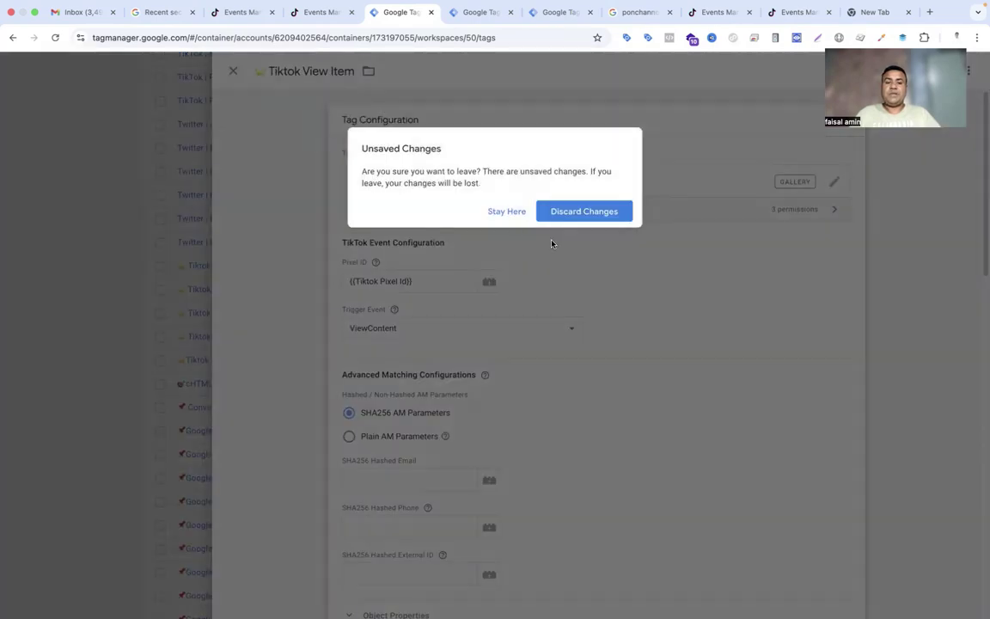
click(541, 211)
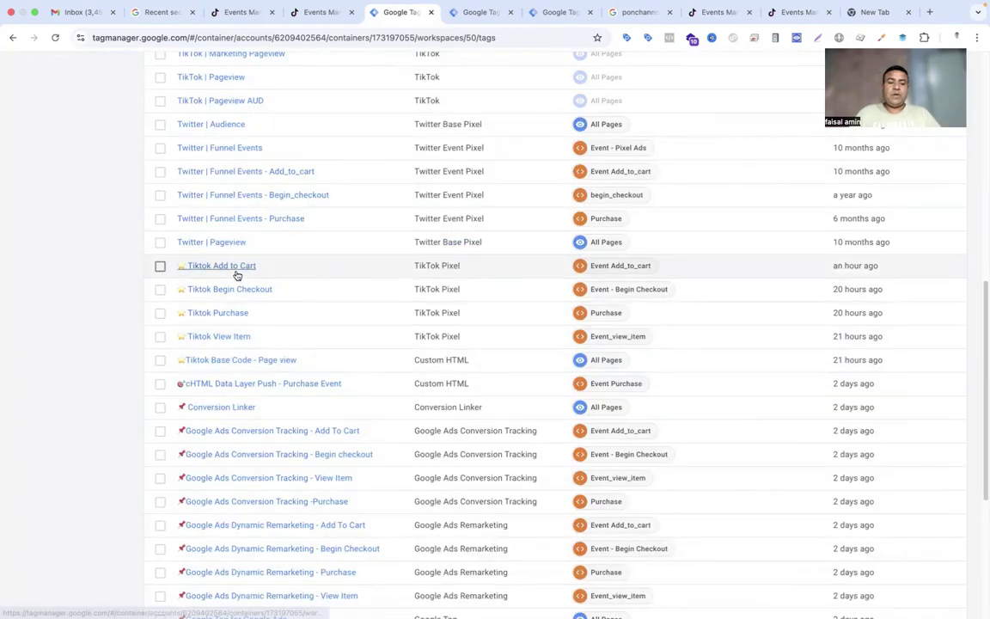
Step: Open the Tiktok Add to Cart tag's configuration and expand its Object Properties
click(237, 273)
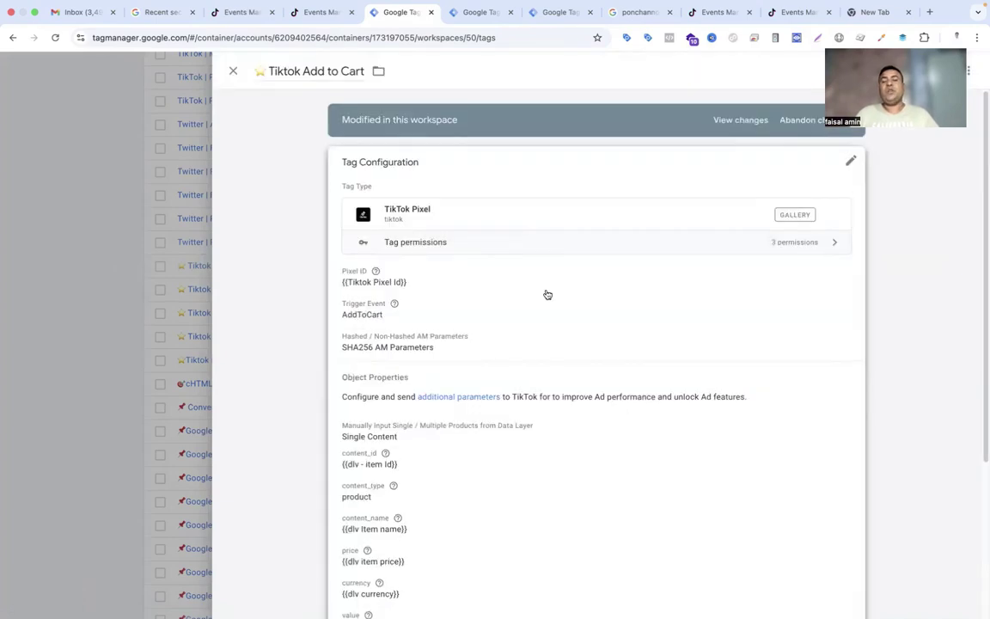
click(553, 301)
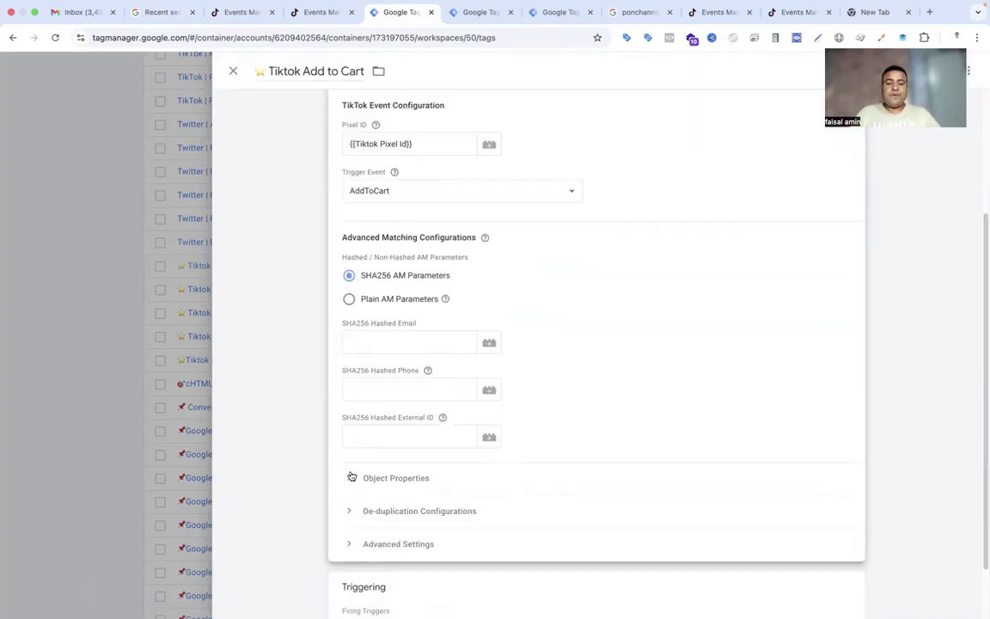
click(358, 475)
scroll(557, 411, down, 5)
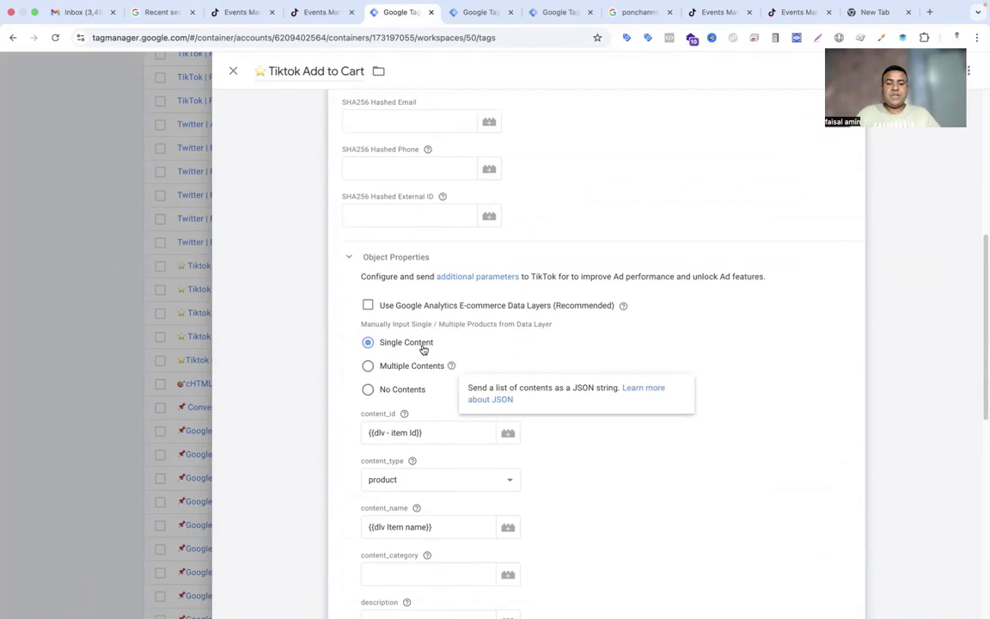
Step: Review the content, price, currency and value parameters and the firing trigger of the Tiktok Add to Cart tag, then close it
scroll(516, 336, down, 2)
scroll(550, 387, down, 1)
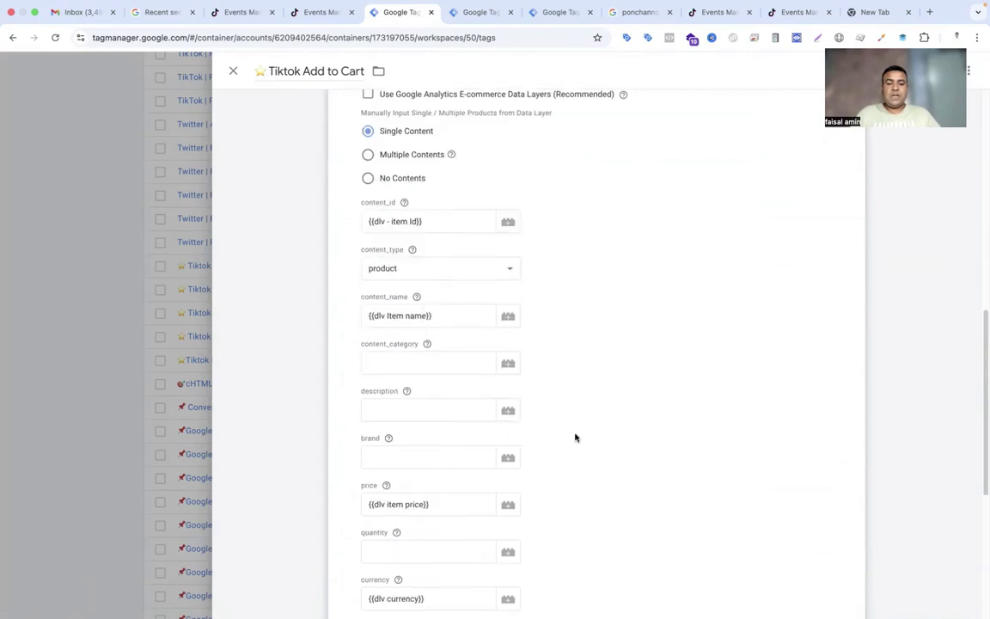
scroll(617, 422, down, 2)
scroll(617, 422, down, 6)
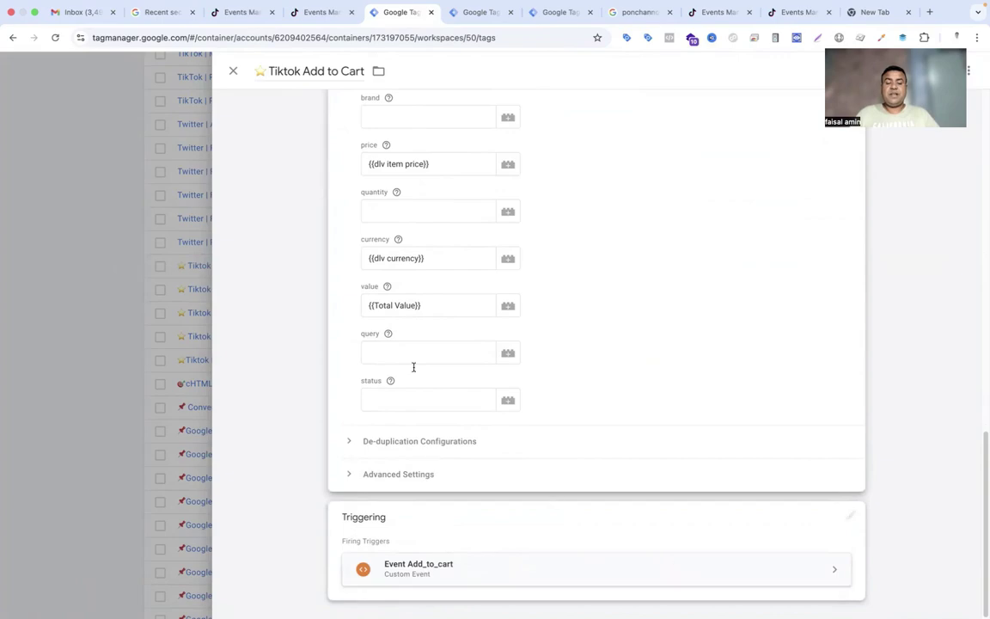
click(232, 71)
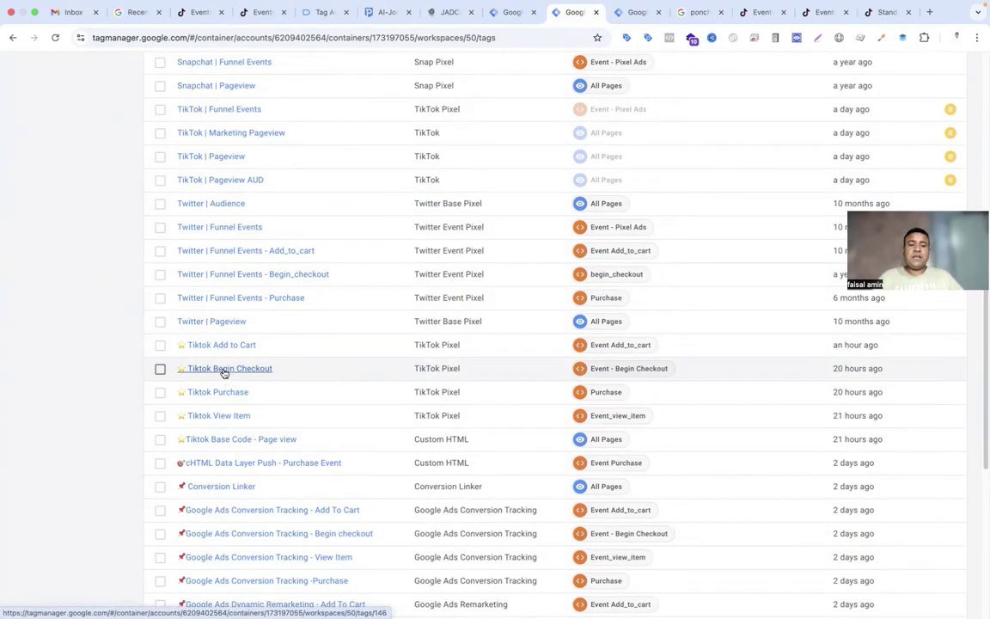
Step: Review the trigger event and SHA256 advanced matching fields of the Tiktok Begin Checkout tag, then close it
click(225, 369)
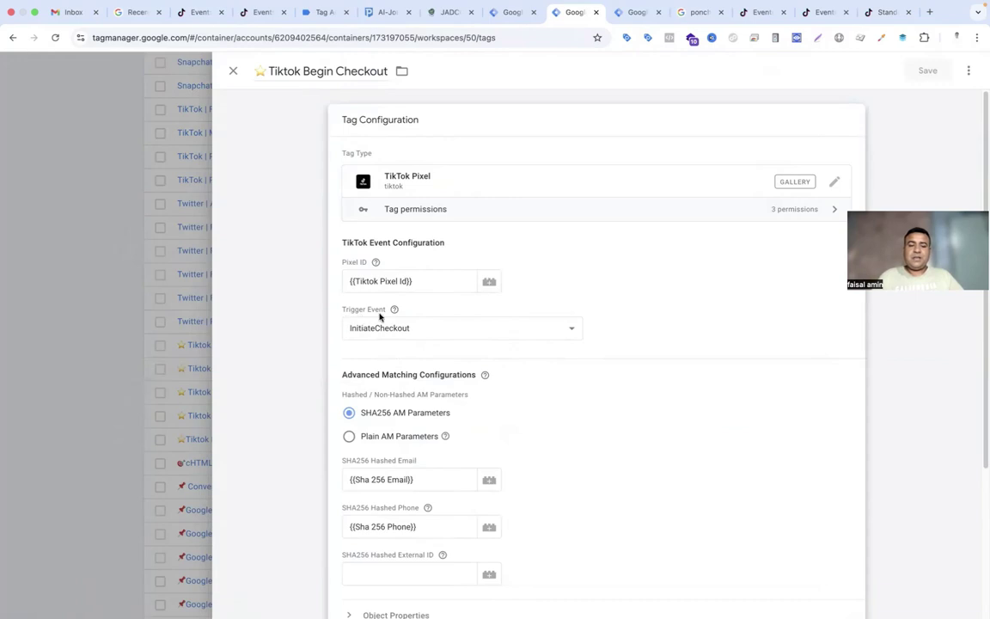
scroll(524, 383, down, 1)
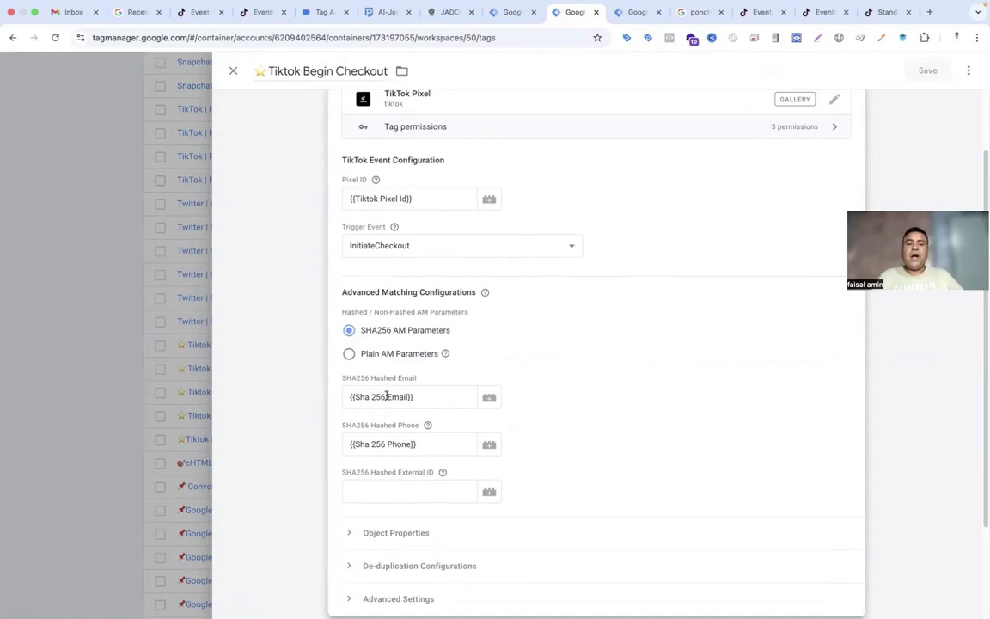
click(233, 71)
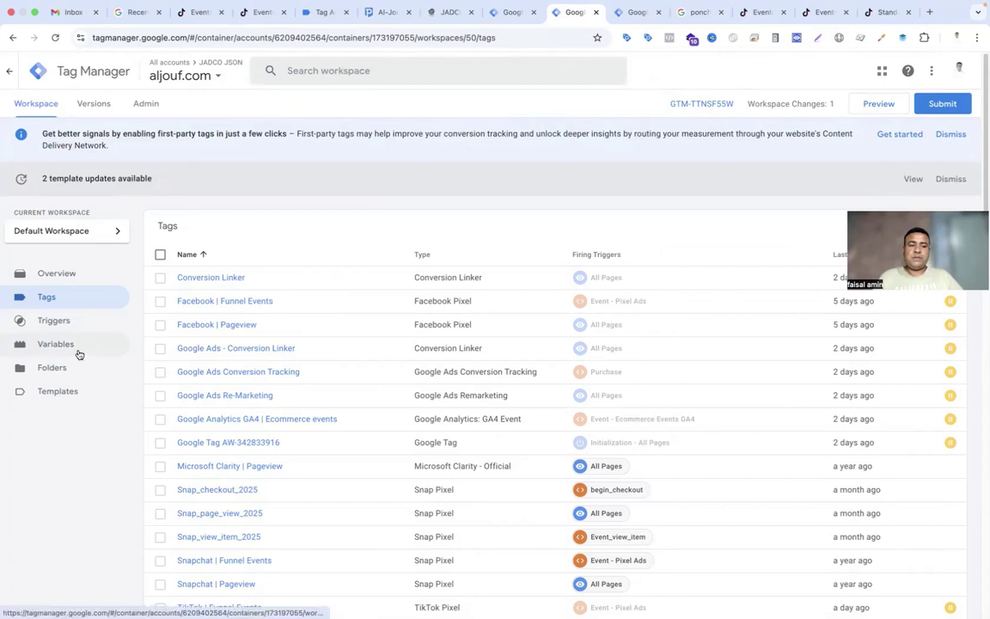
Step: Search the container's variables for "email" and inspect the Custom JavaScript of the Sha 256 Email variable, then close it
click(80, 348)
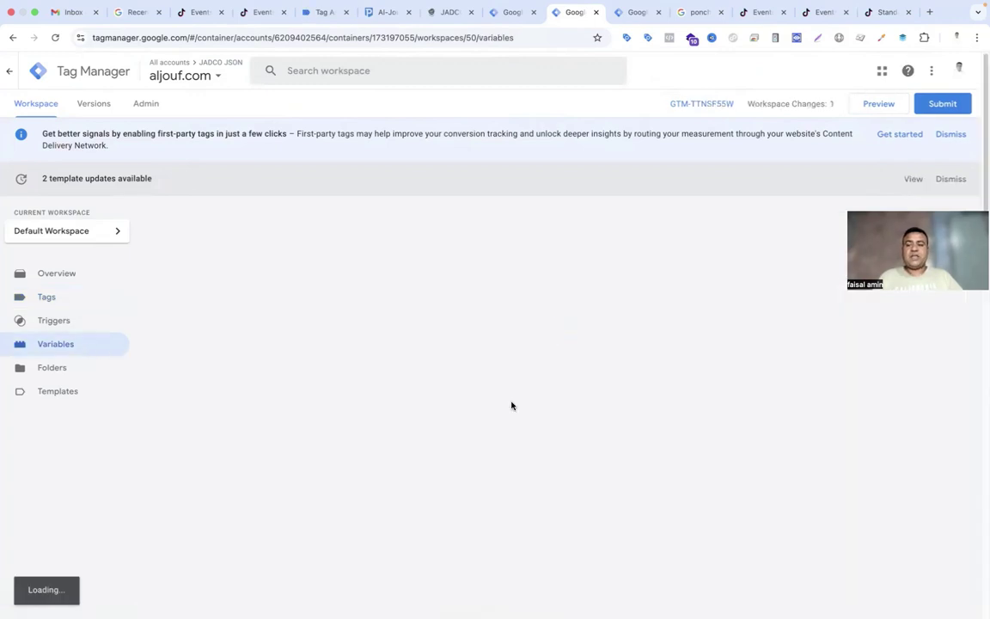
scroll(512, 405, down, 10)
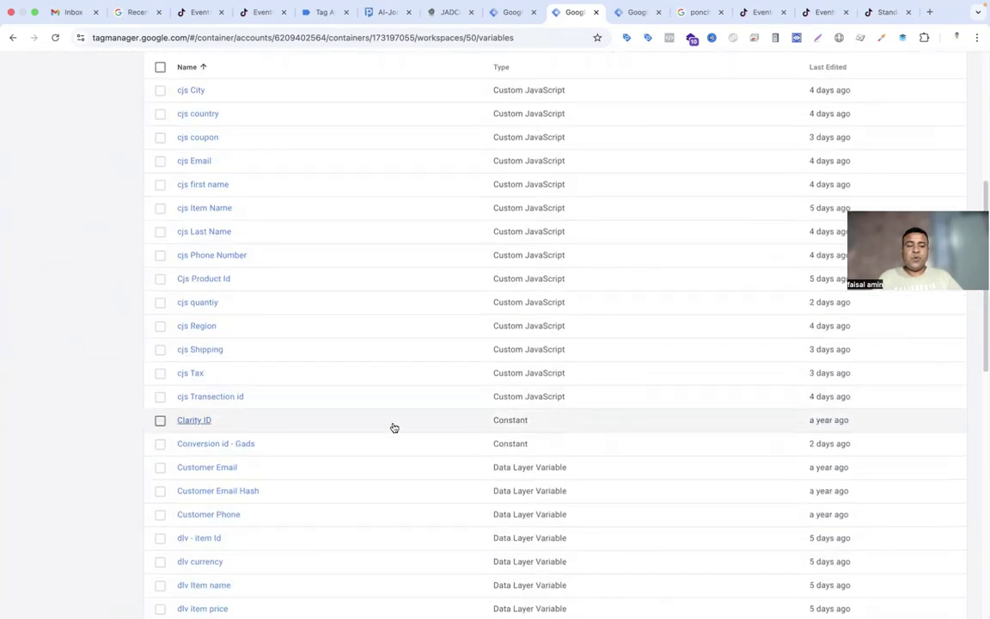
scroll(394, 427, down, 3)
scroll(391, 427, down, 3)
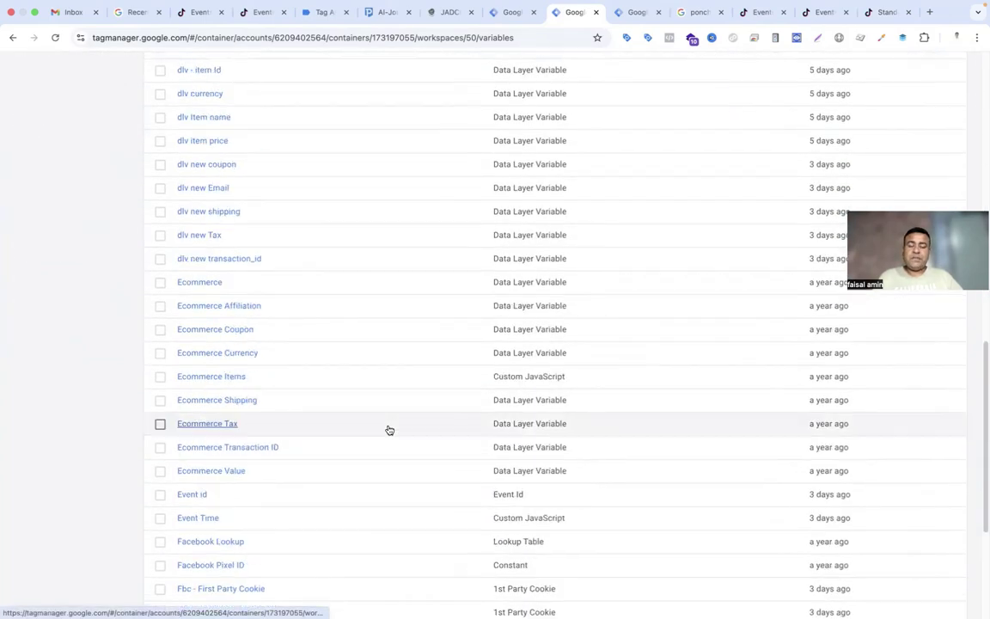
scroll(387, 429, up, 2)
key(ctrl+f)
text(email)
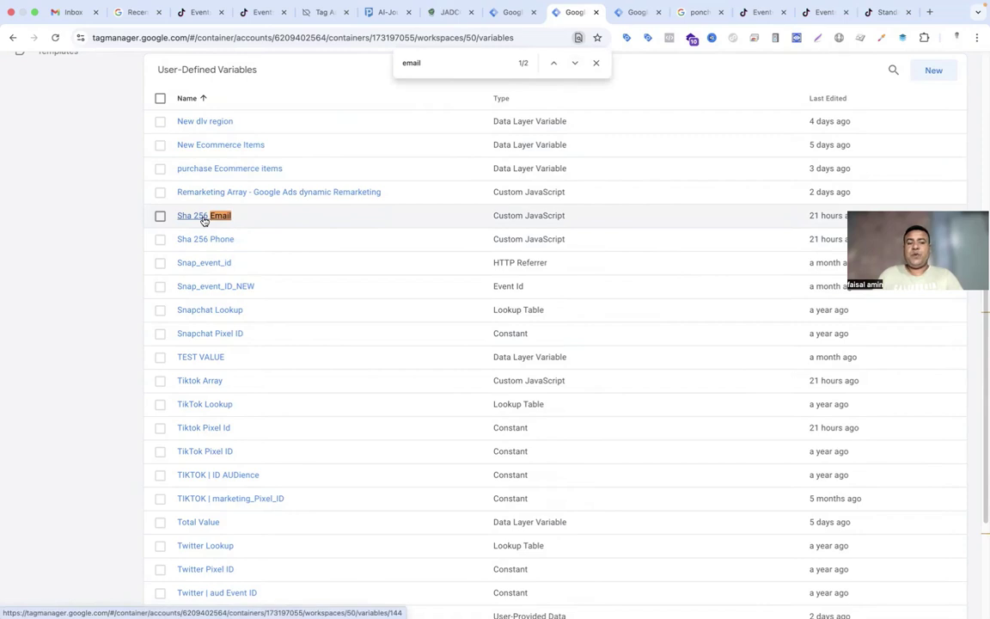
click(204, 218)
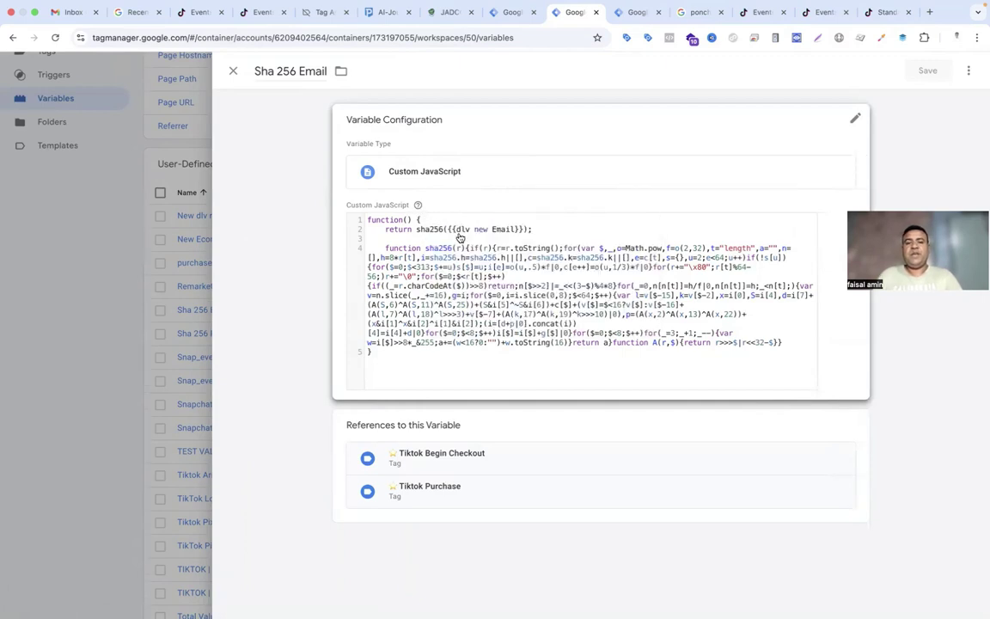
click(233, 70)
Step: Reopen the Tiktok Begin Checkout tag and review the content mode and contents variable in its Object Properties
click(75, 201)
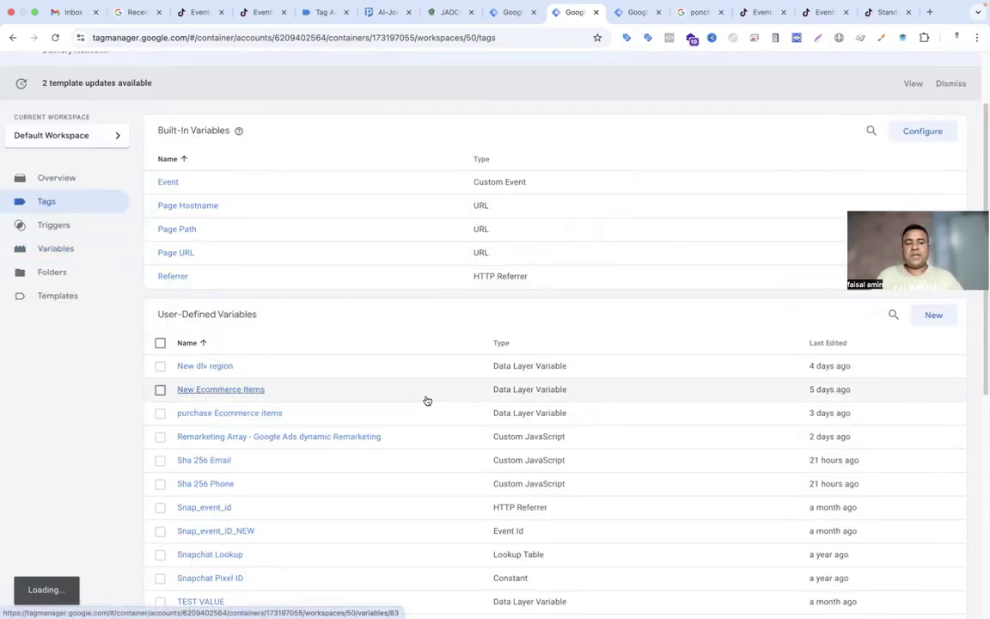
click(481, 378)
scroll(506, 369, down, 3)
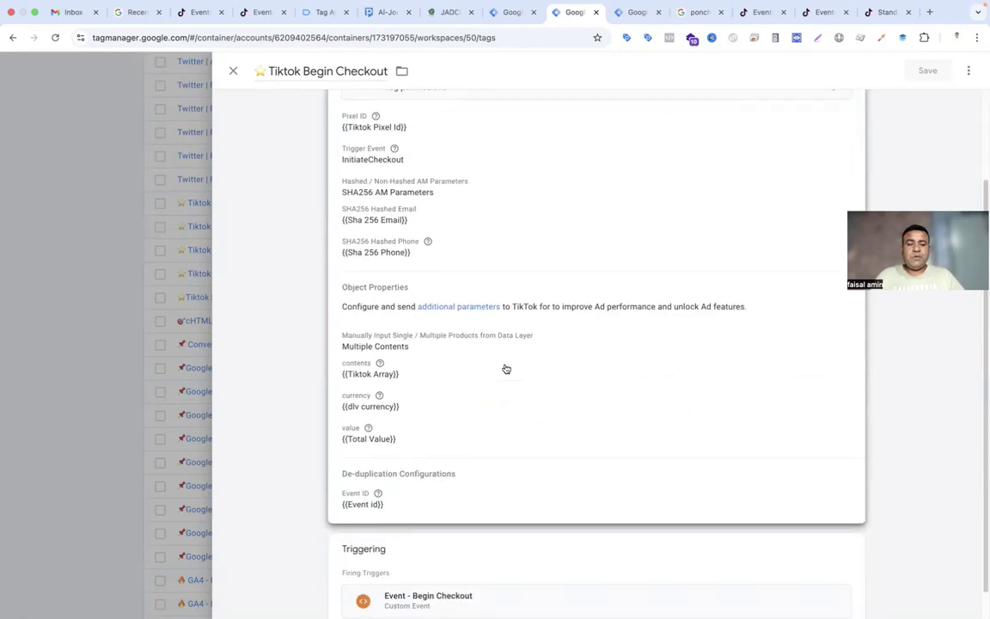
click(529, 394)
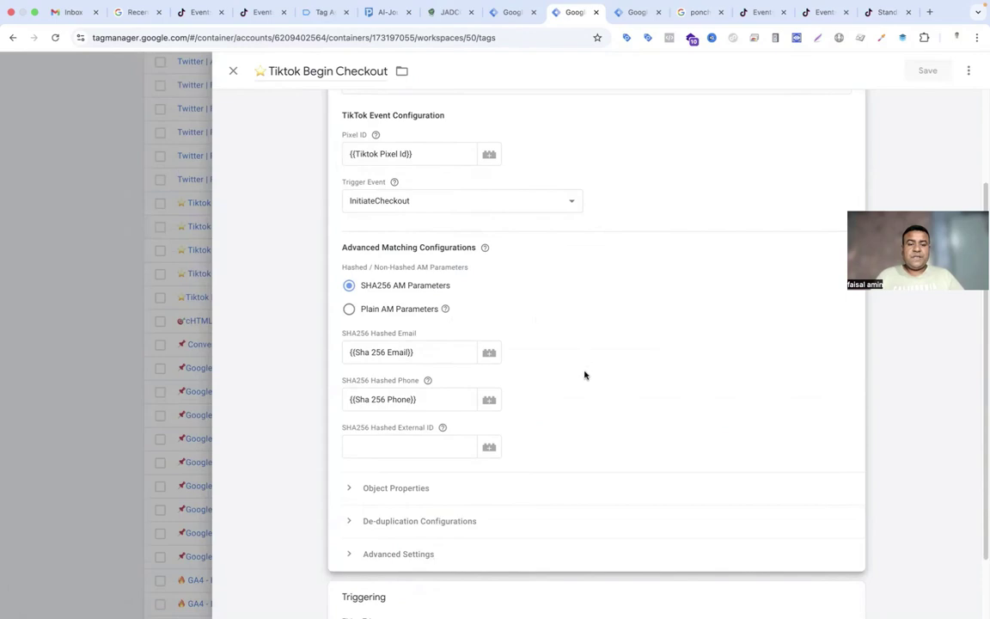
click(352, 489)
scroll(522, 433, down, 2)
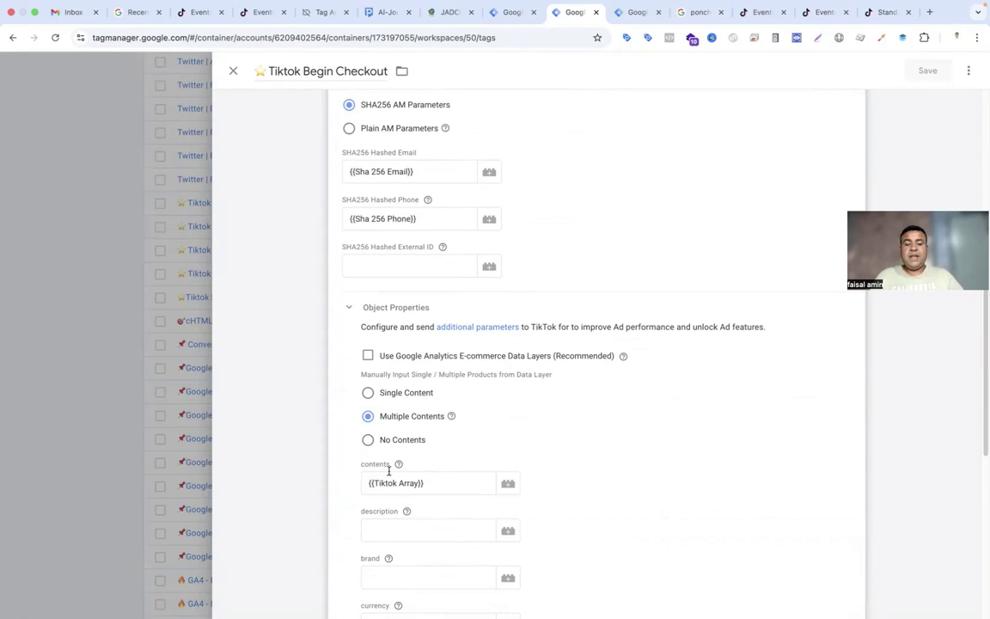
mouse_move(398, 464)
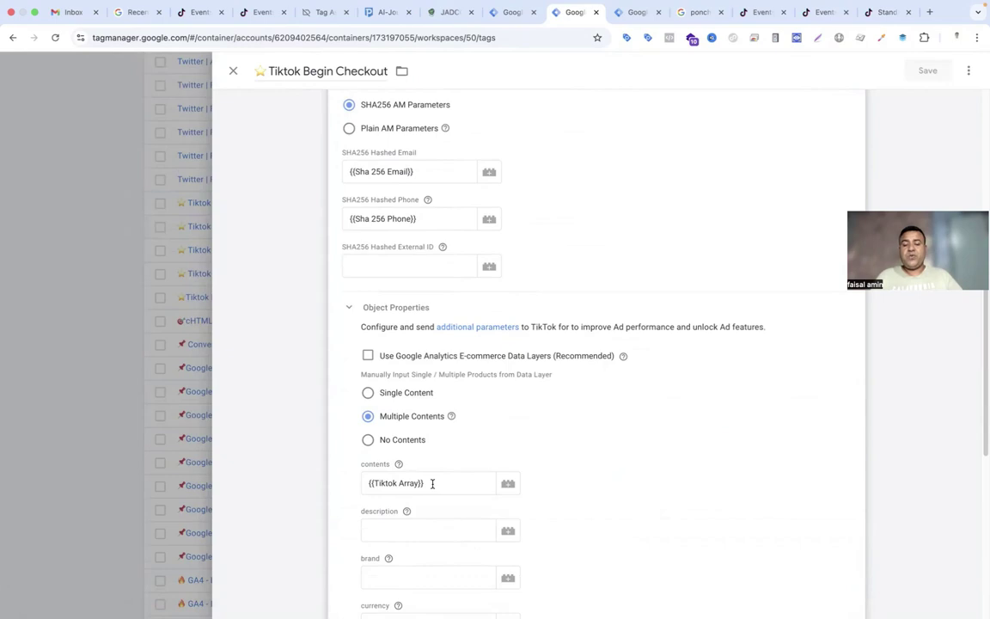
Step: Compare TikTok's example contents code in the help article with the begin_checkout items in Tag Assistant, then return to Tag Manager
click(886, 15)
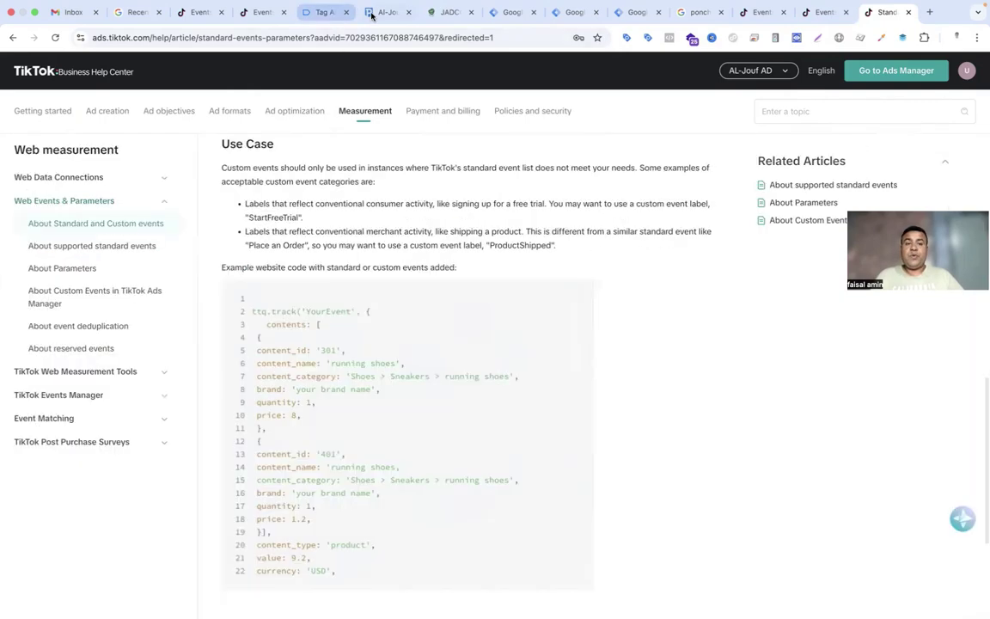
click(325, 12)
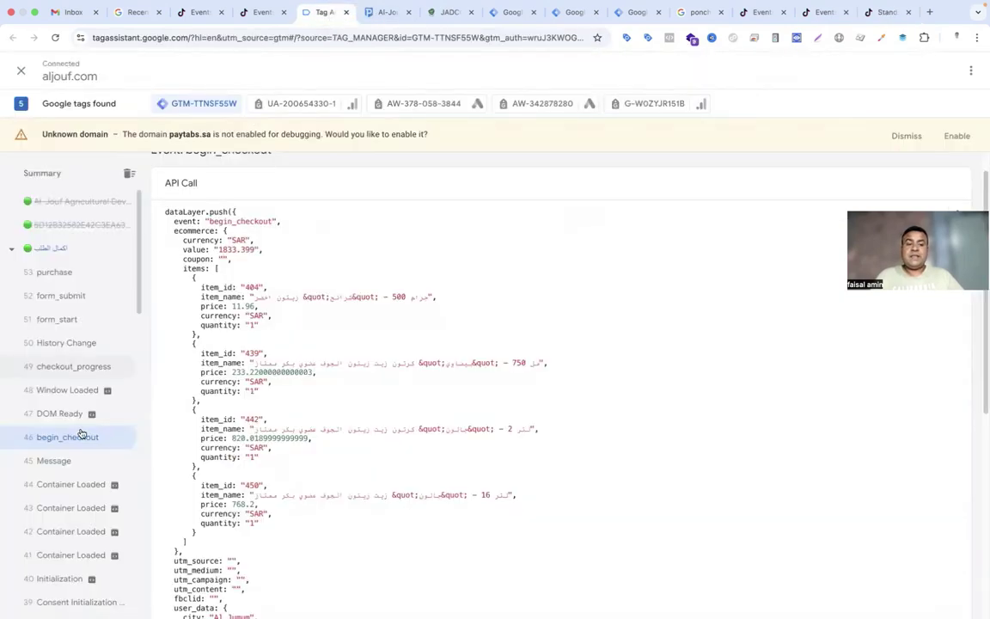
drag(201, 287, 225, 287)
double_click(203, 297)
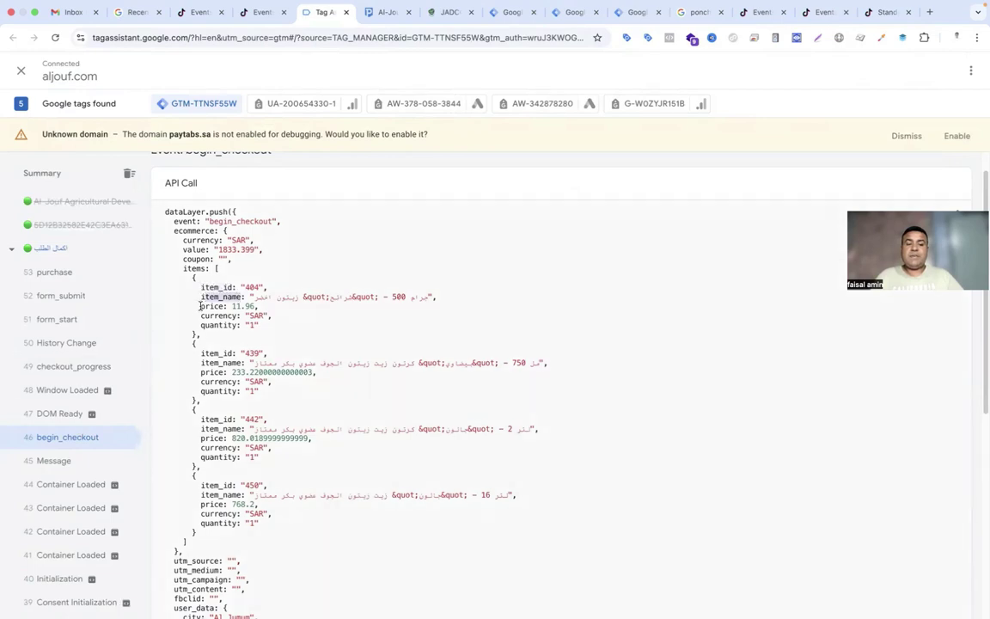
click(870, 13)
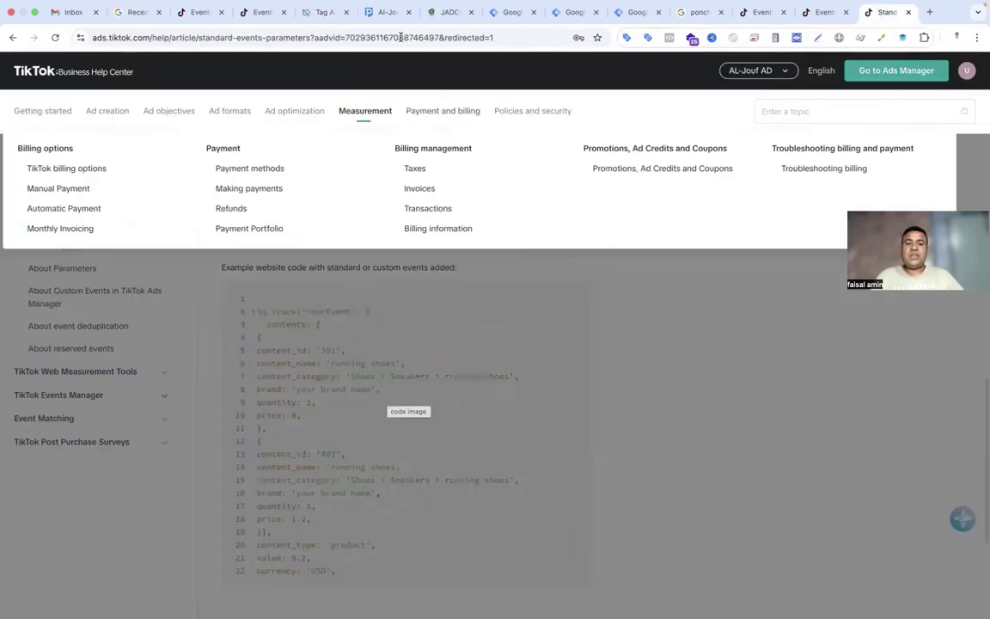
click(574, 12)
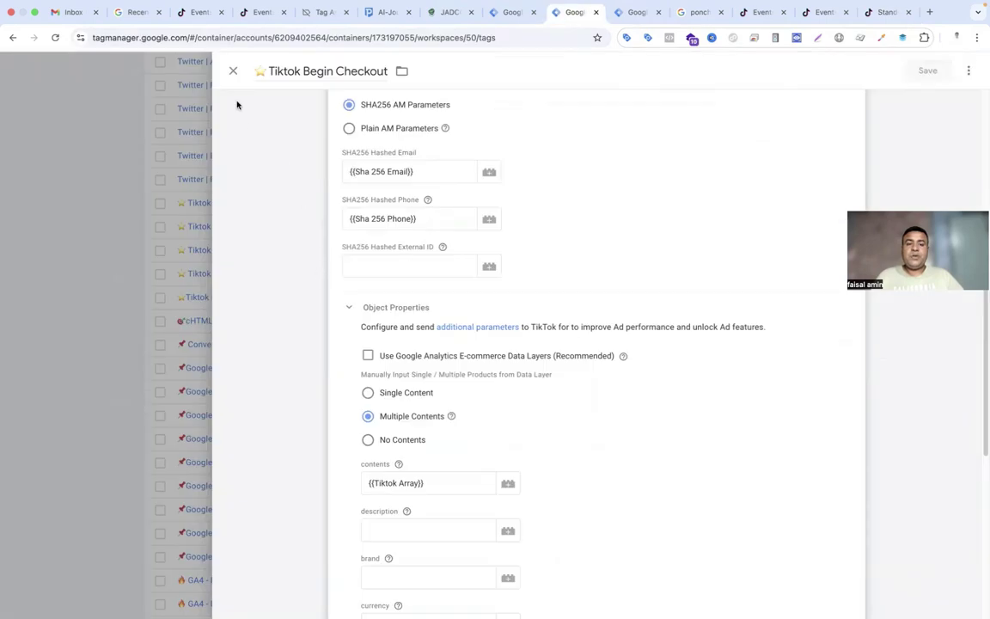
Step: Close the Tiktok Begin Checkout tag and open the Tiktok Array variable from the second page of user-defined variables
click(232, 73)
scroll(95, 341, up, 10)
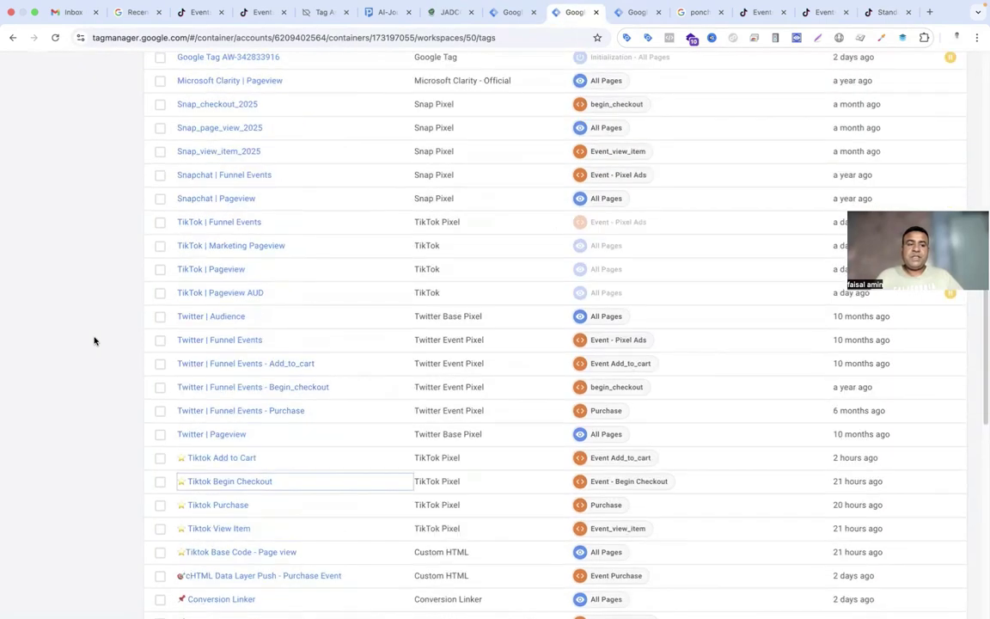
click(75, 345)
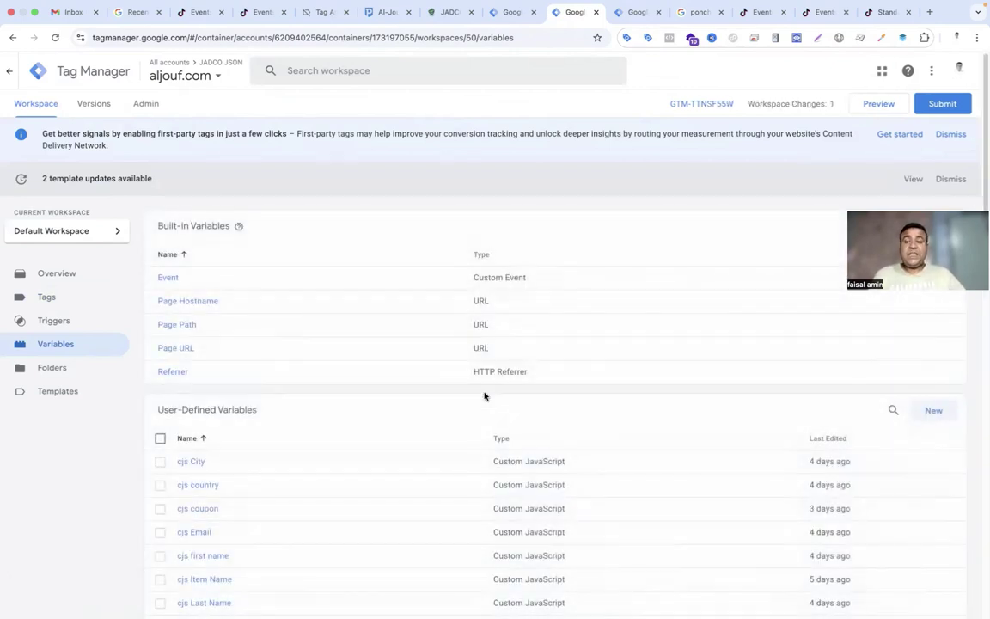
scroll(484, 396, down, 12)
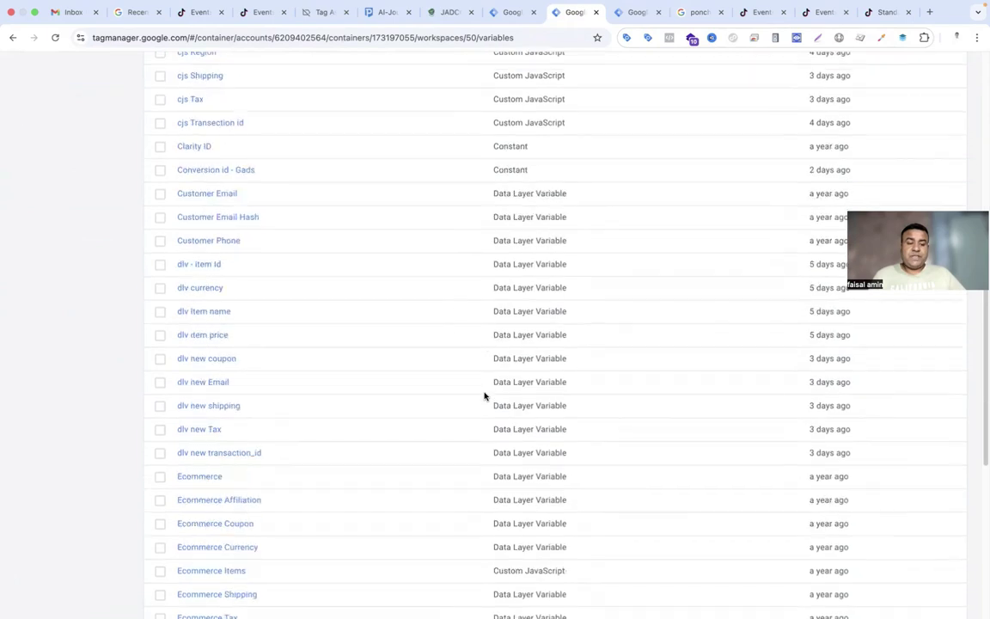
scroll(483, 396, down, 2)
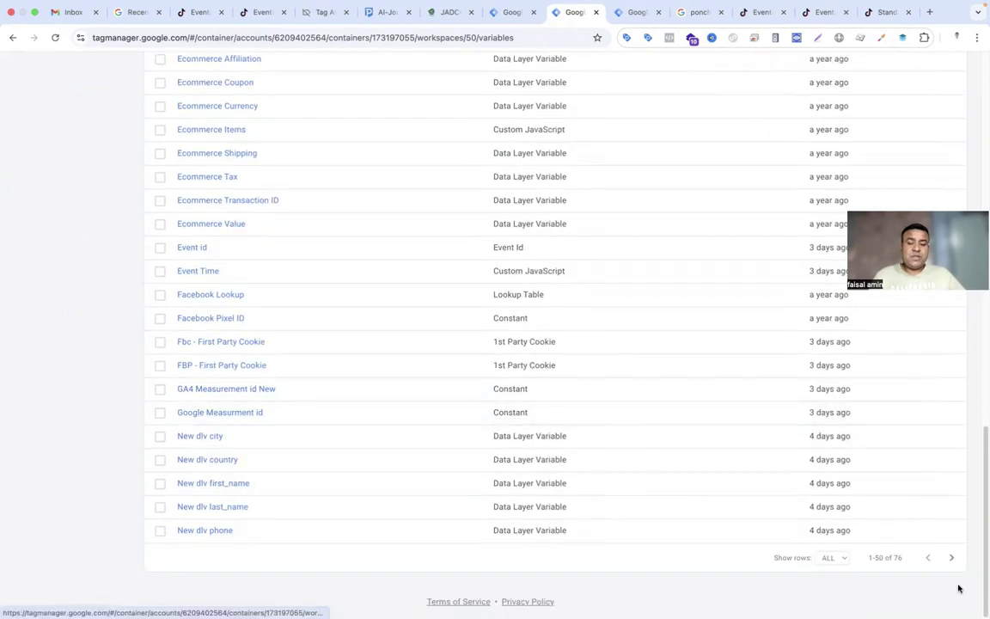
click(948, 557)
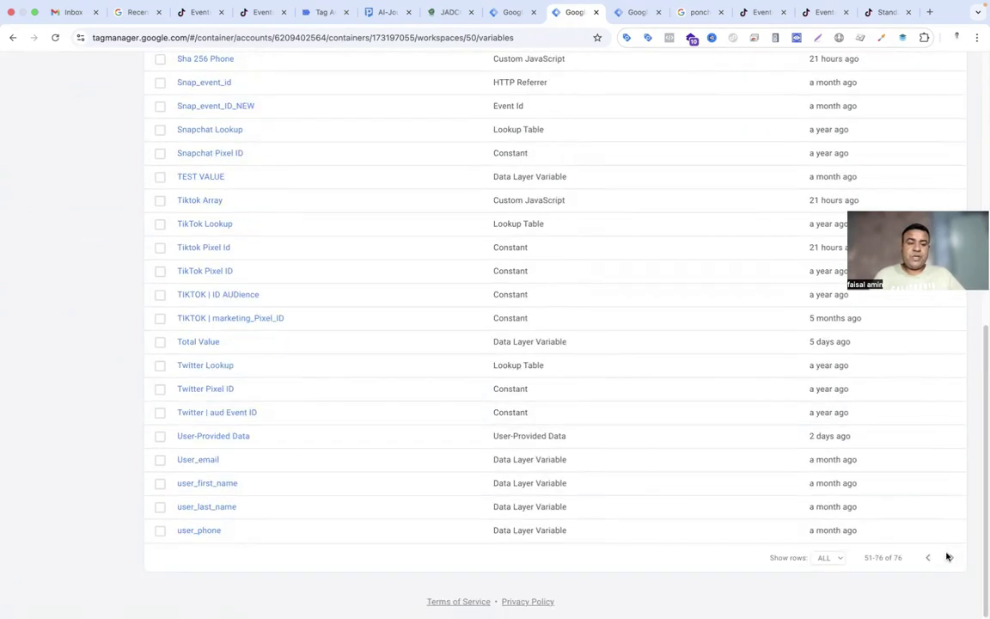
click(216, 201)
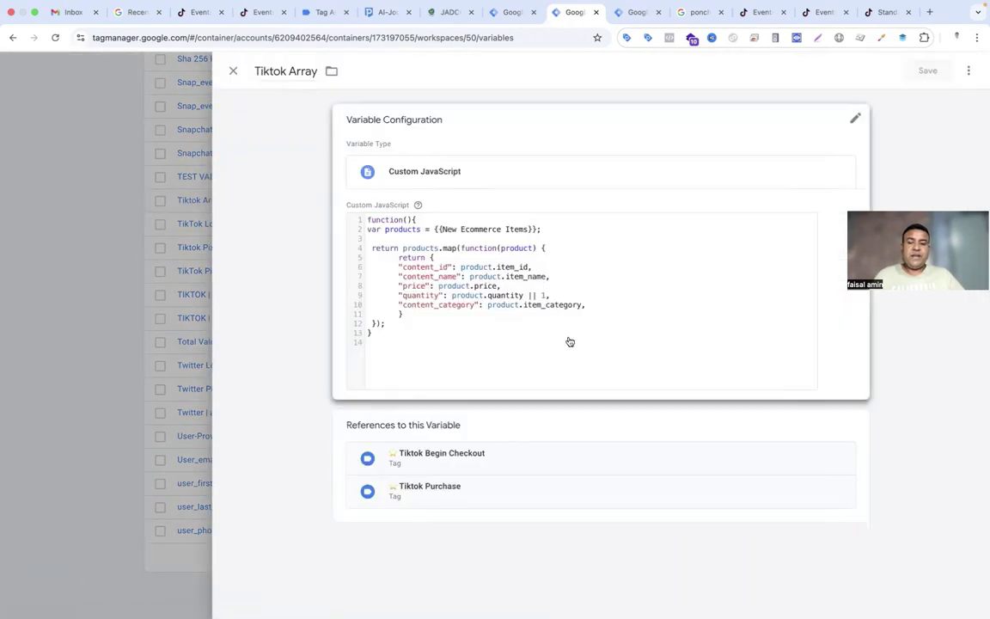
Step: Examine how the Tiktok Array code maps content_id to the product's item_id, then close the variable
click(569, 342)
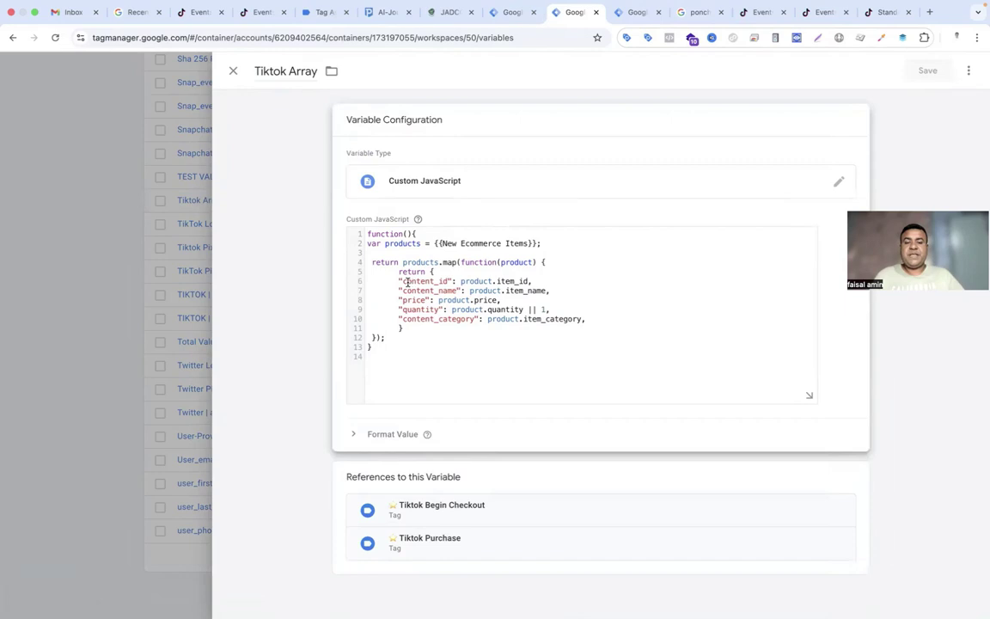
drag(407, 281, 427, 285)
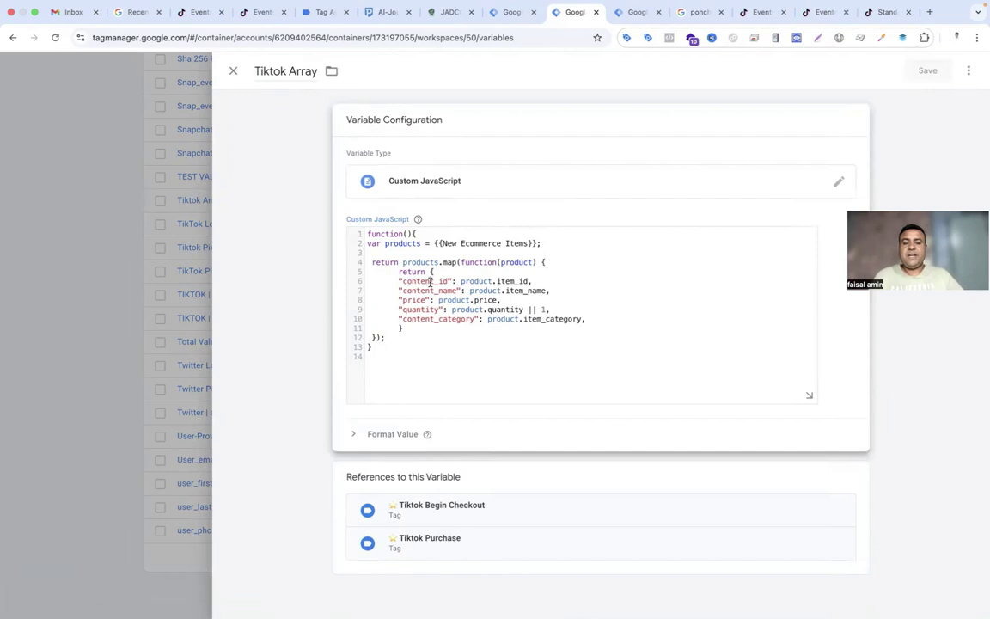
drag(404, 281, 440, 283)
drag(495, 281, 533, 282)
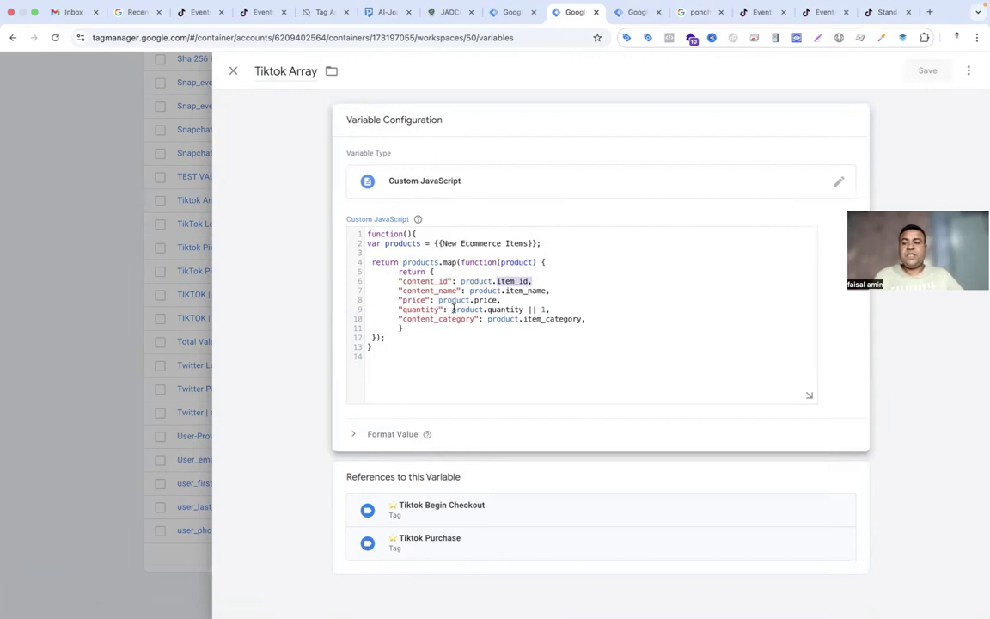
click(233, 71)
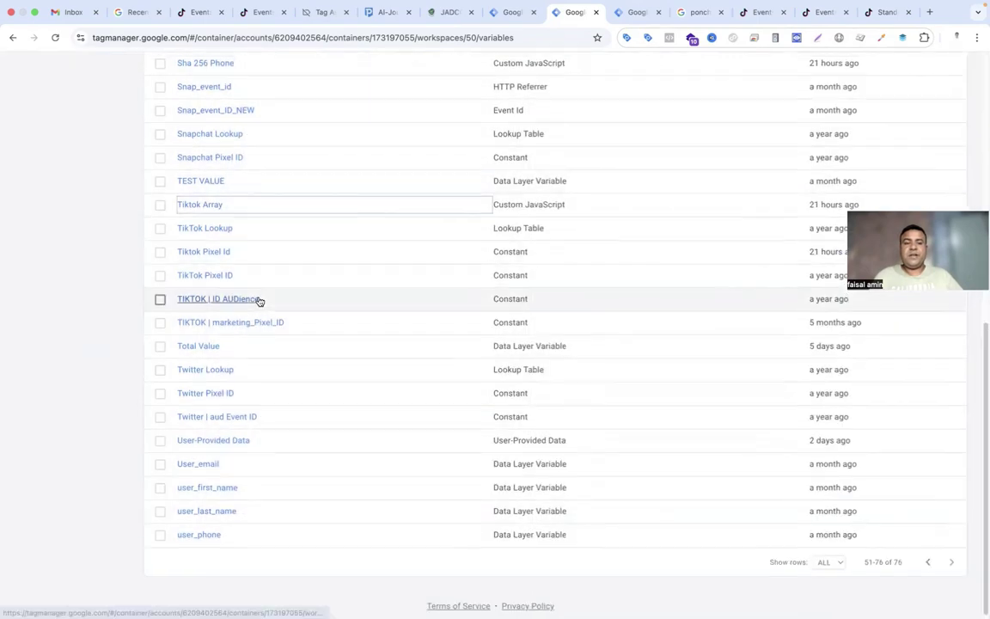
scroll(253, 301, up, 10)
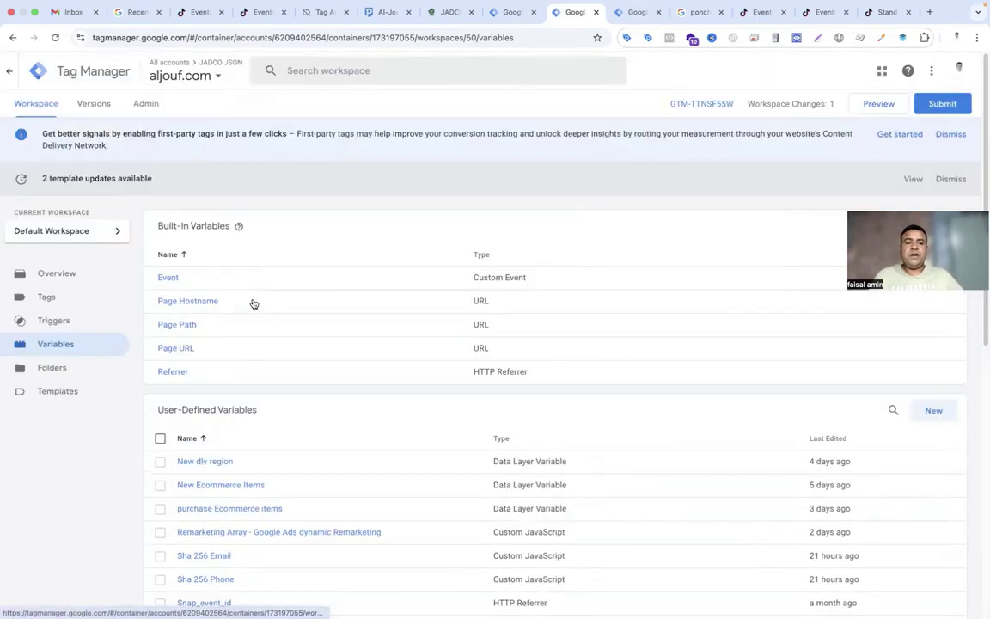
Step: Reopen the Tiktok Begin Checkout tag, review its currency, value, de-duplication Event ID and firing trigger, and close it
click(125, 301)
click(227, 192)
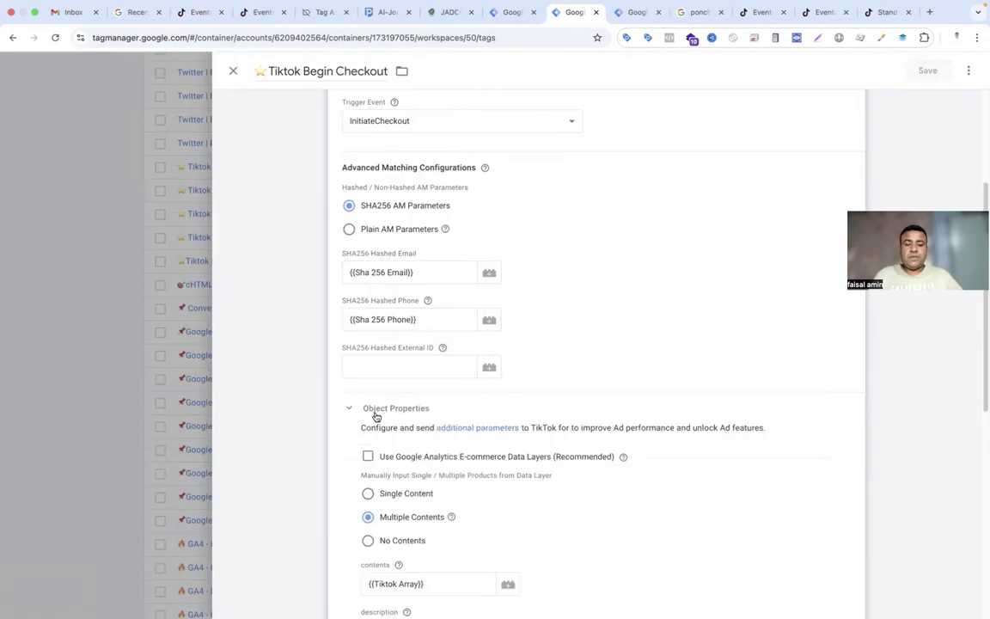
scroll(430, 421, down, 5)
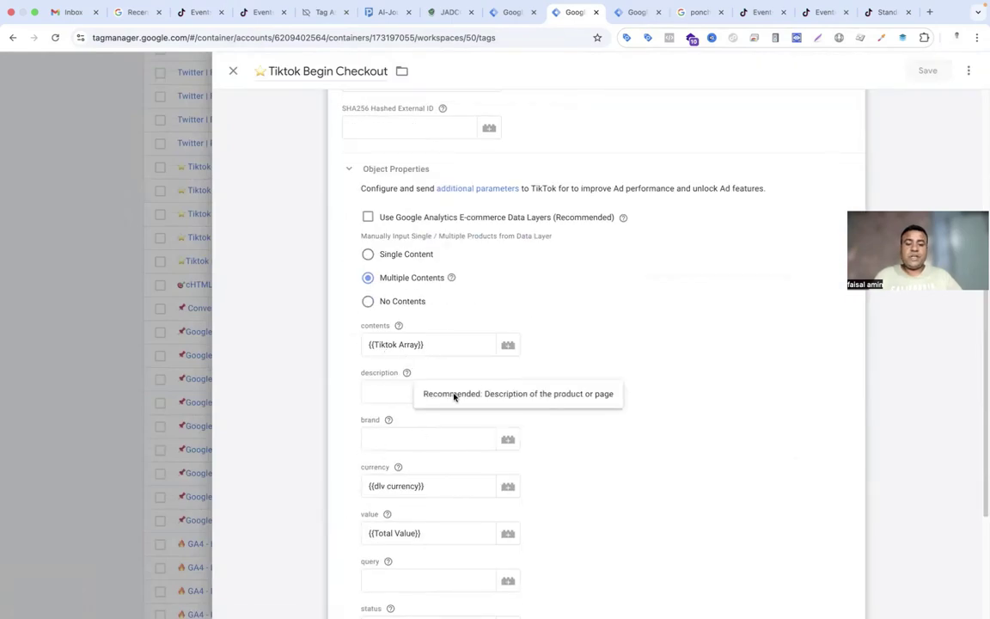
scroll(446, 478, down, 2)
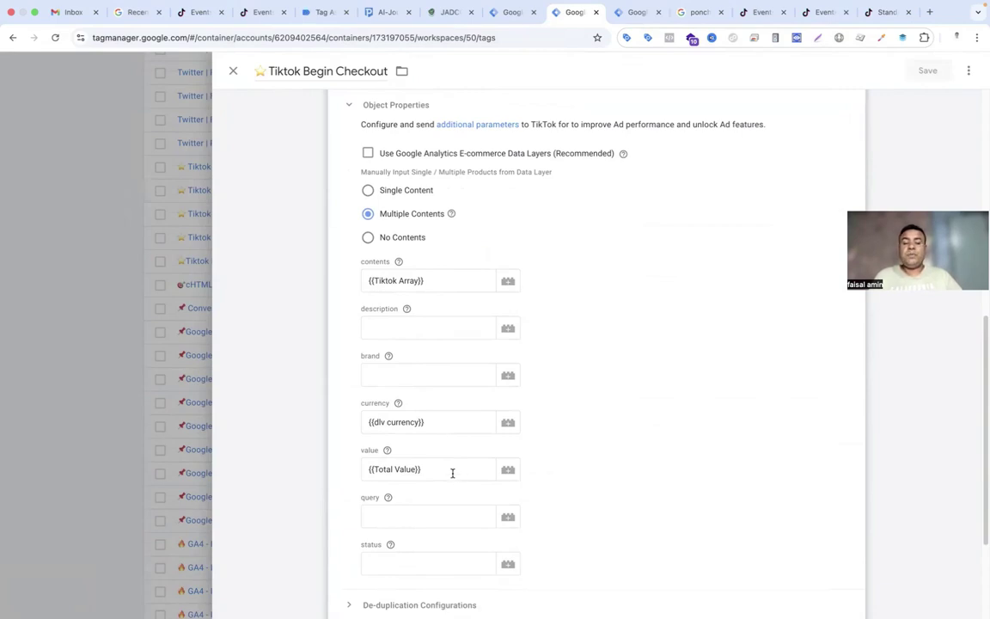
scroll(452, 473, down, 4)
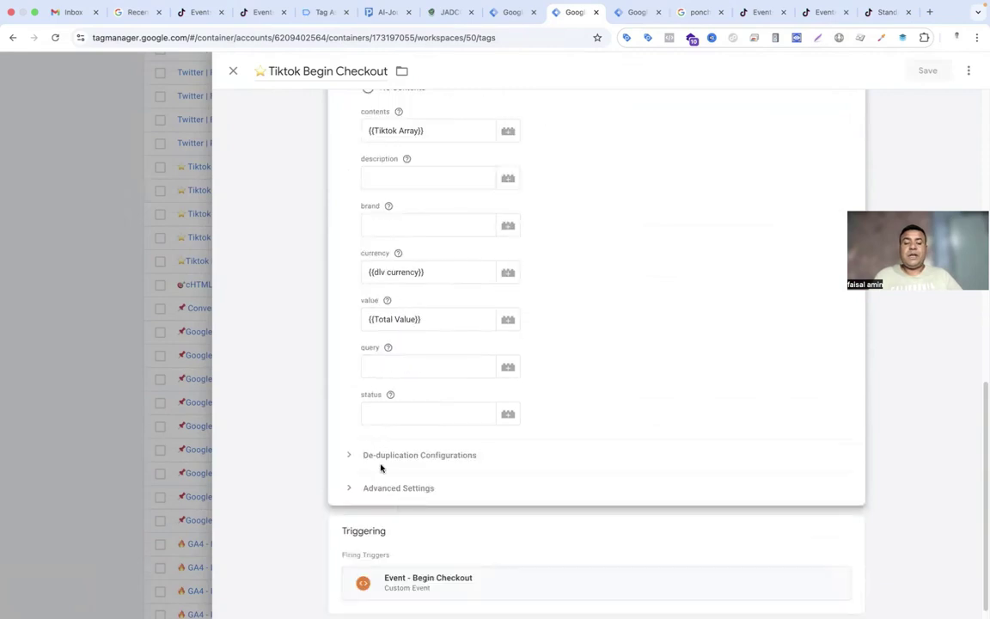
click(391, 460)
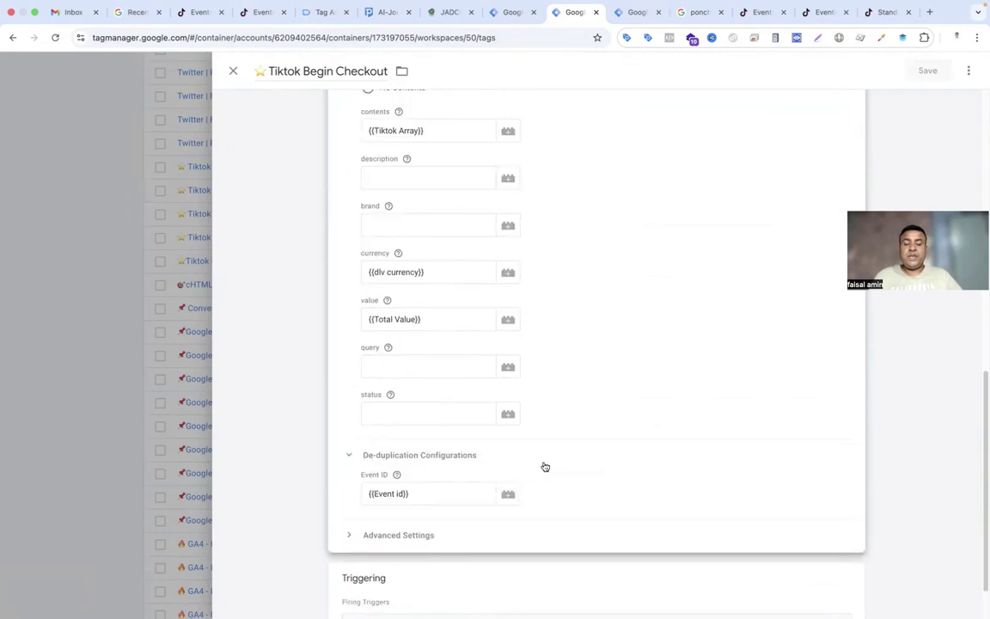
scroll(579, 481, down, 2)
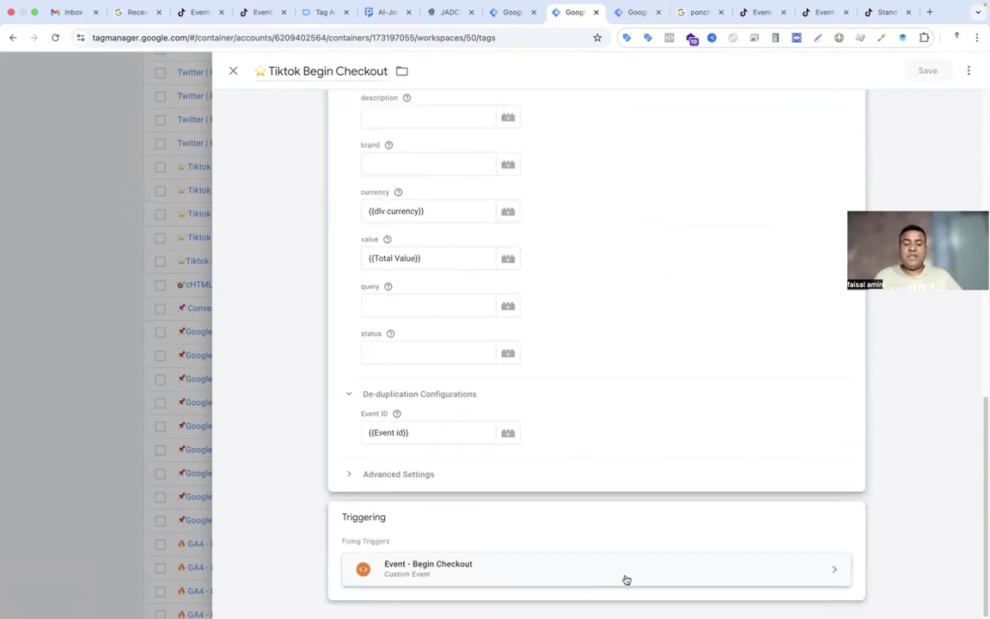
click(234, 72)
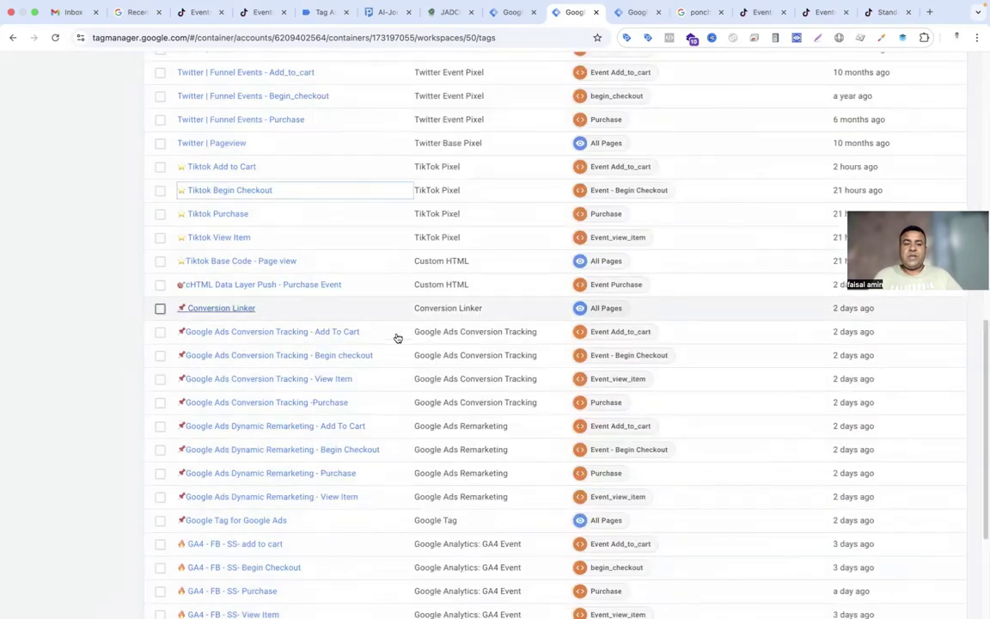
Step: Open the Tiktok Purchase tag, review its Object Properties, de-duplication Event ID and firing trigger, and close it
click(241, 215)
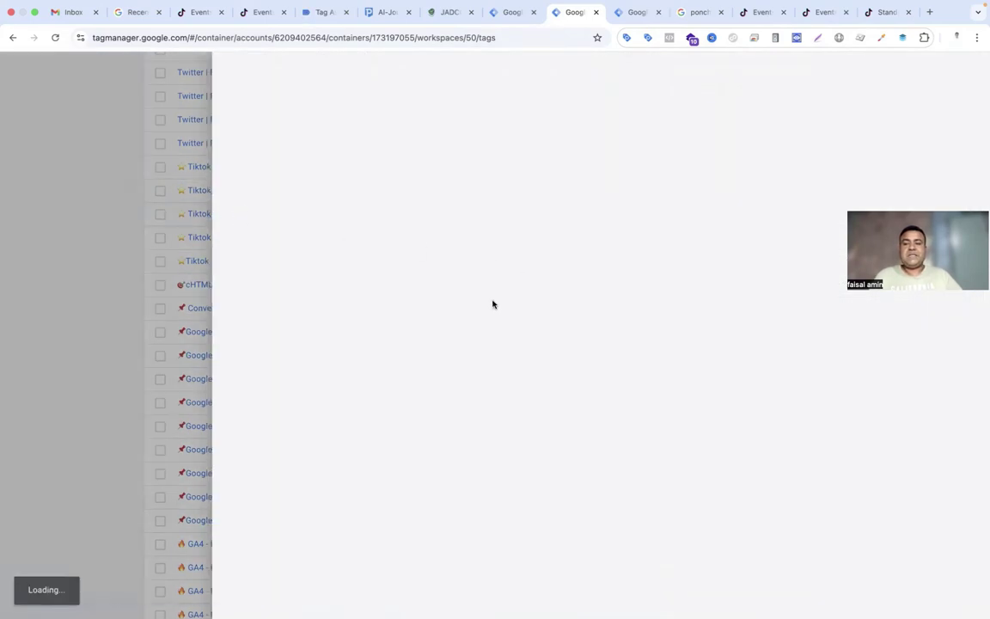
scroll(496, 325, down, 3)
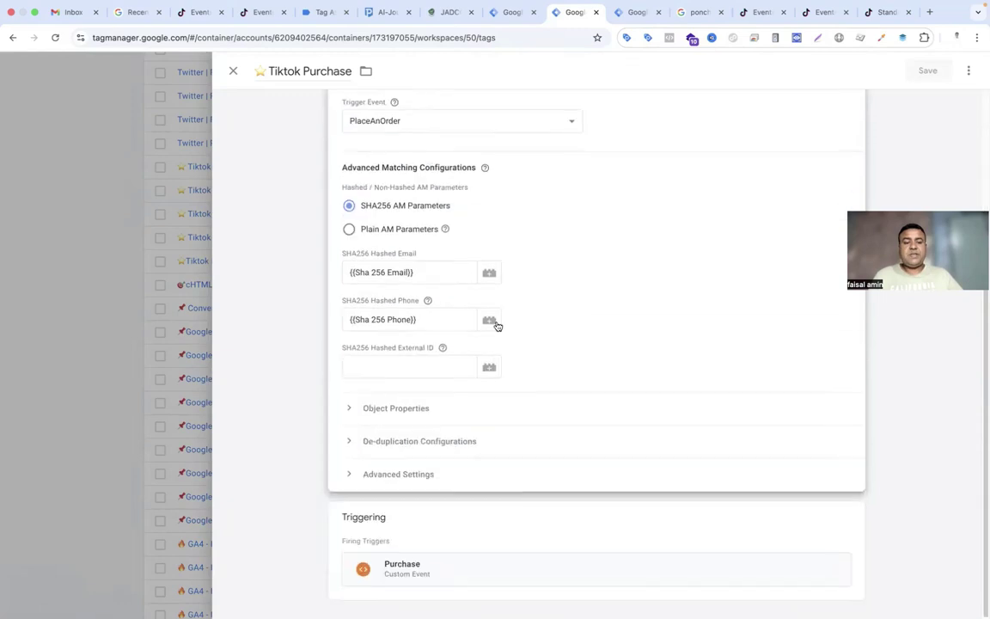
click(347, 408)
scroll(473, 426, down, 3)
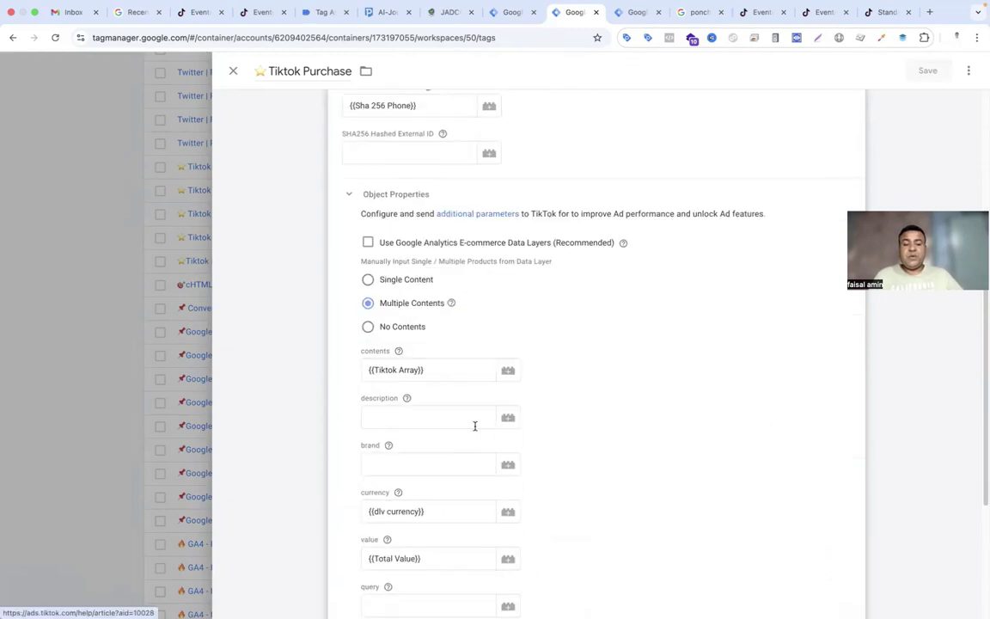
scroll(464, 429, down, 1)
scroll(463, 424, down, 1)
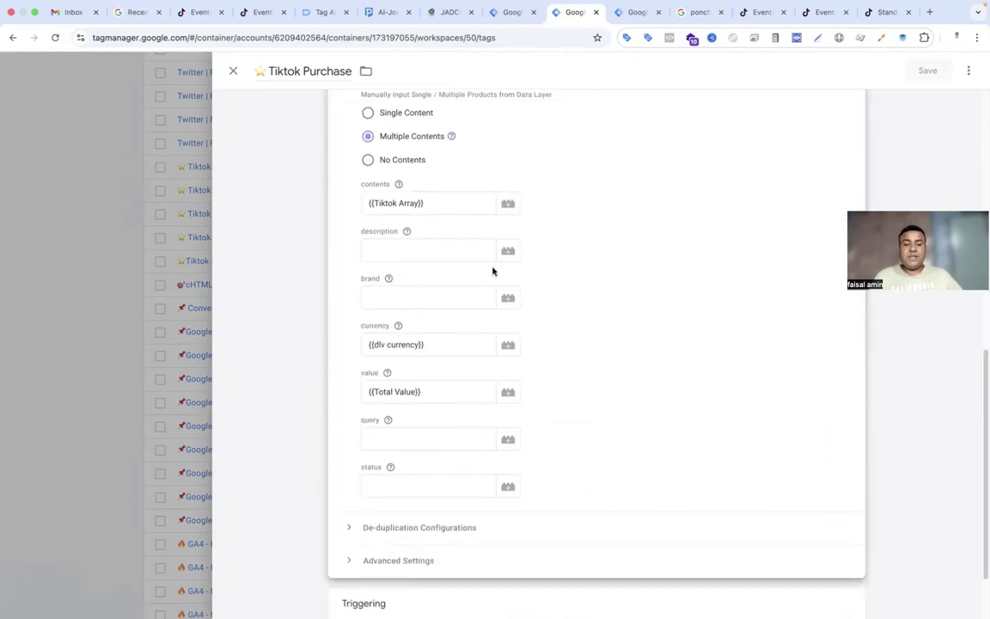
scroll(427, 427, down, 1)
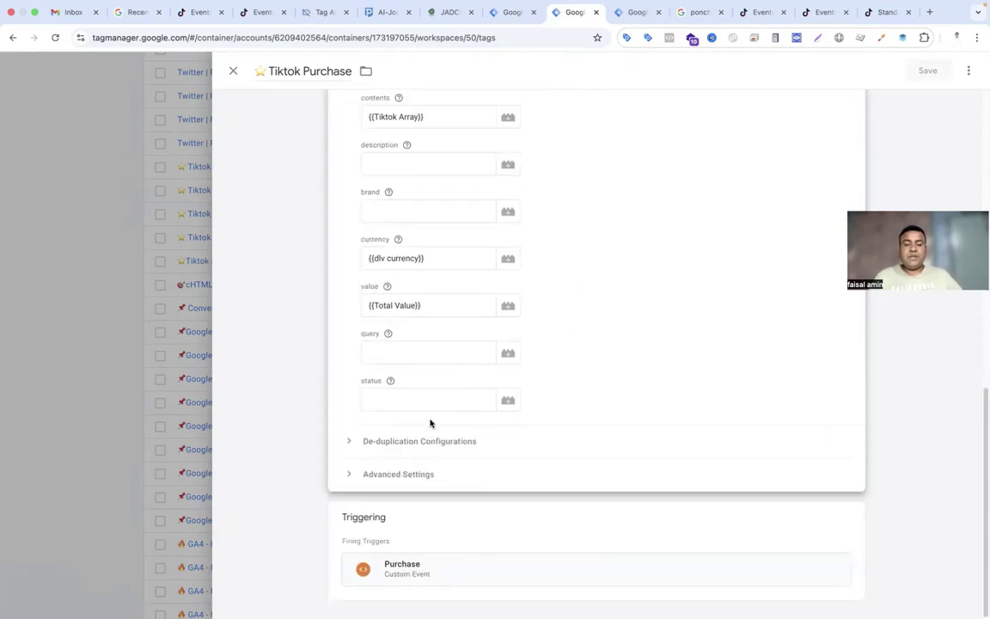
click(347, 441)
scroll(488, 481, down, 1)
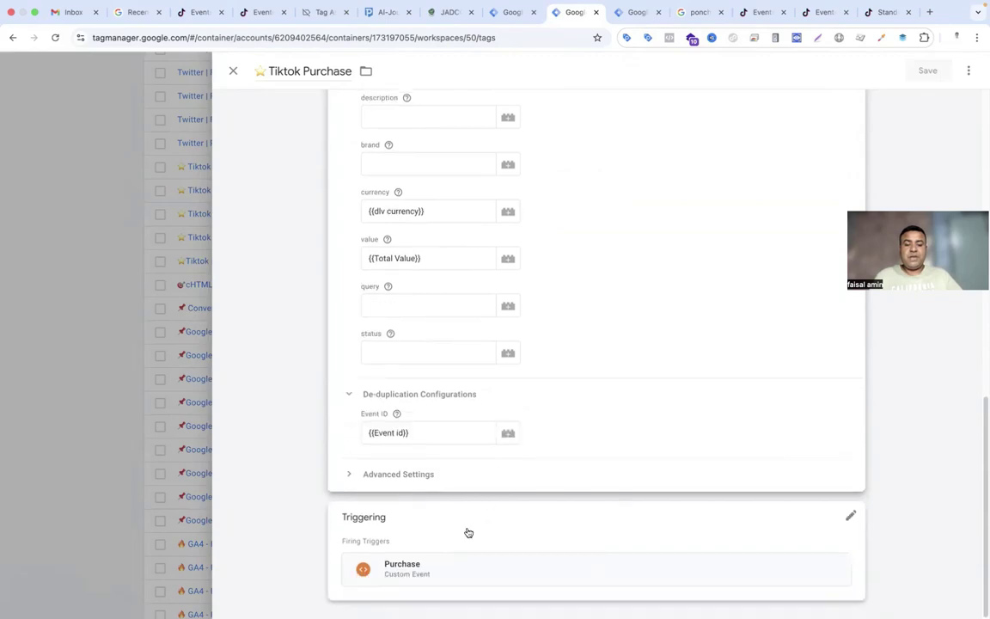
click(233, 71)
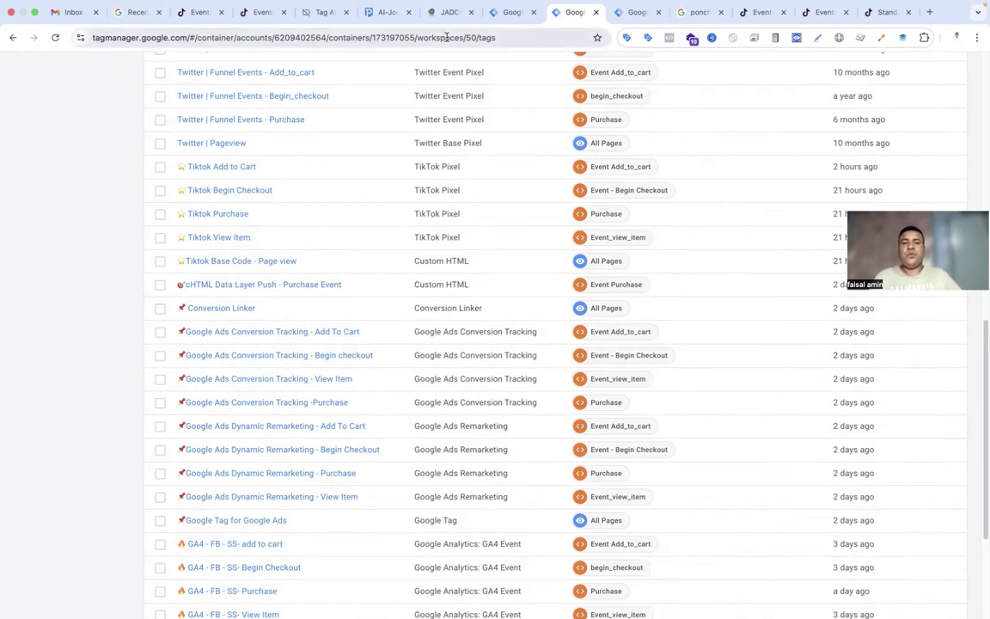
Step: Switch to the Aljouf_server container and open the Tiktok Conversion API tag's configuration for editing
click(522, 14)
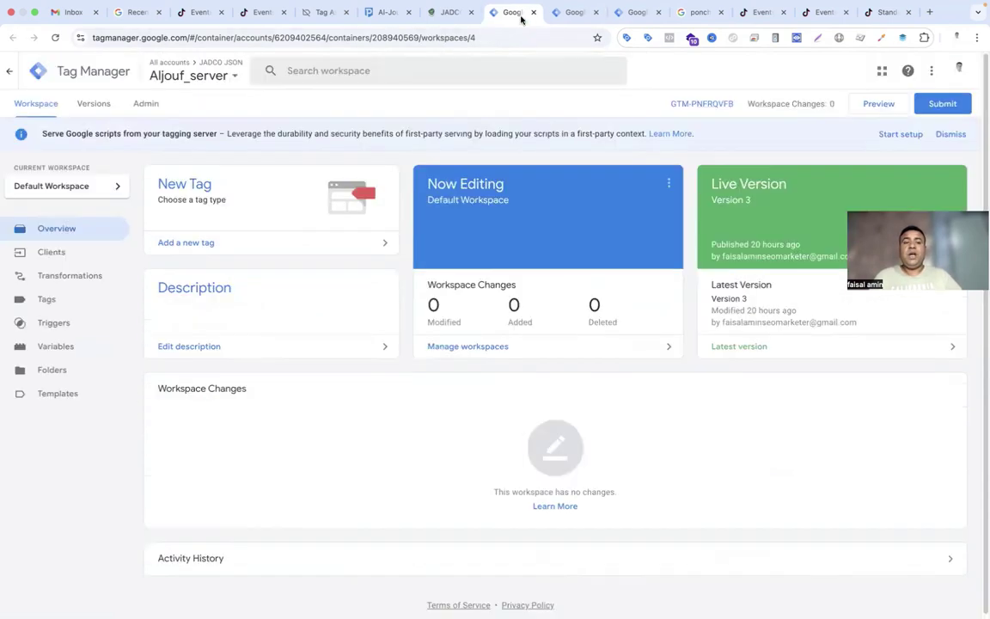
click(60, 297)
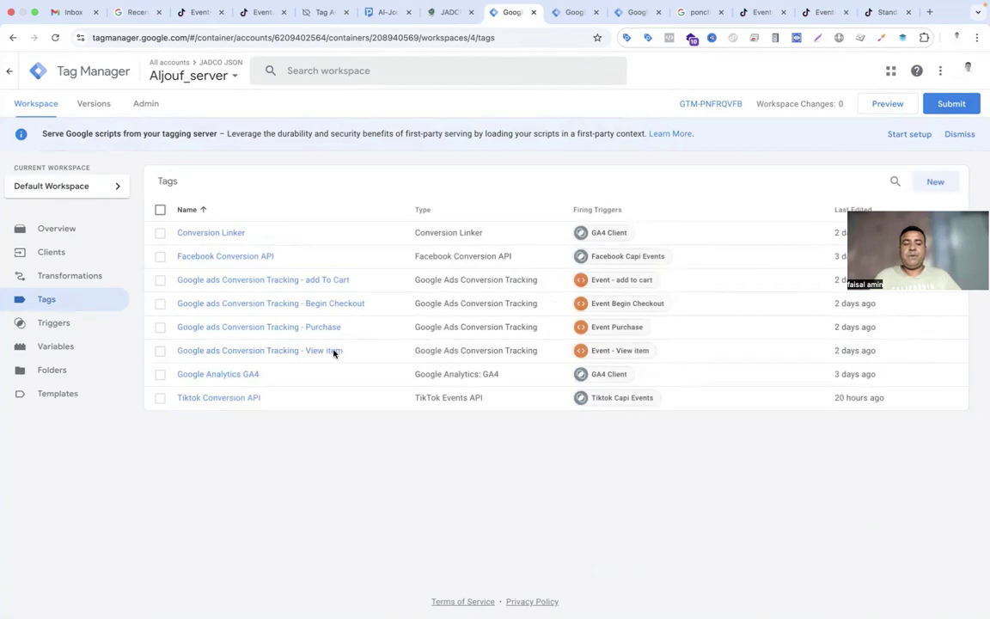
click(247, 399)
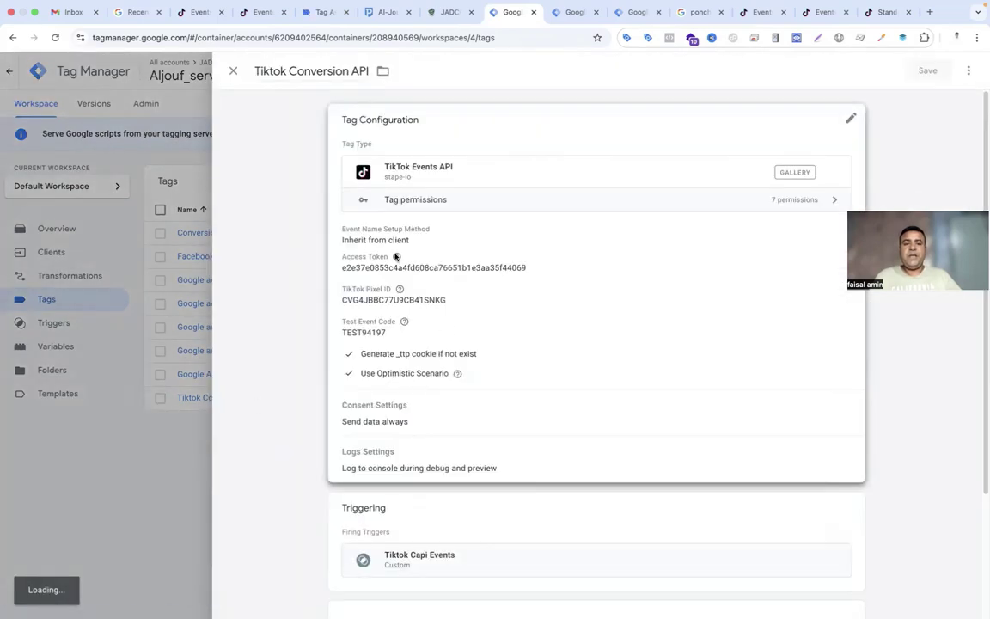
click(573, 234)
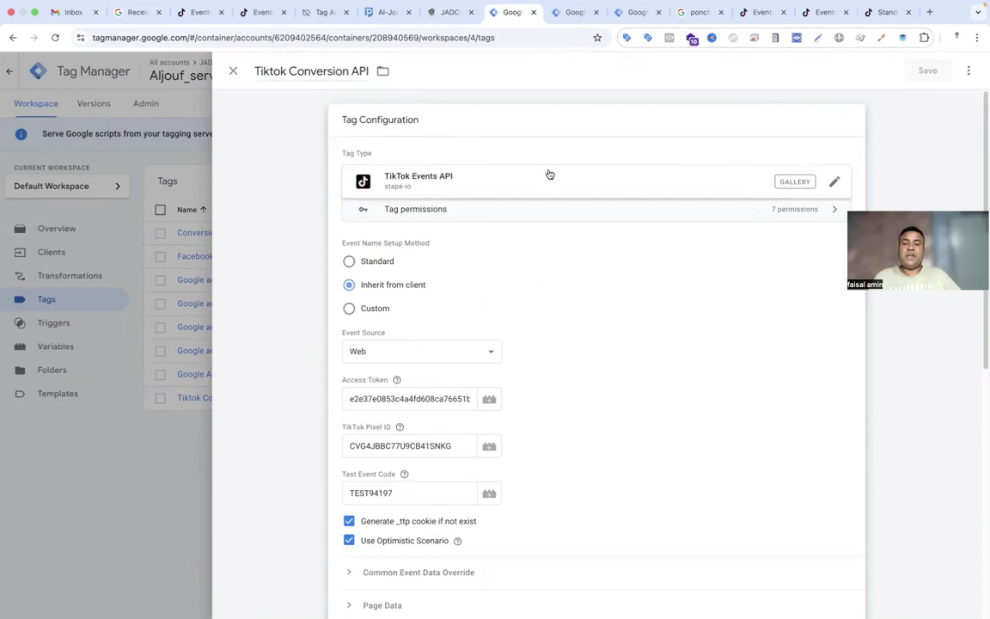
Step: Generate an Events API access token in the JADCO Pixel_2025 settings in TikTok Ads Manager, then return to the Tiktok Conversion API tag
click(270, 14)
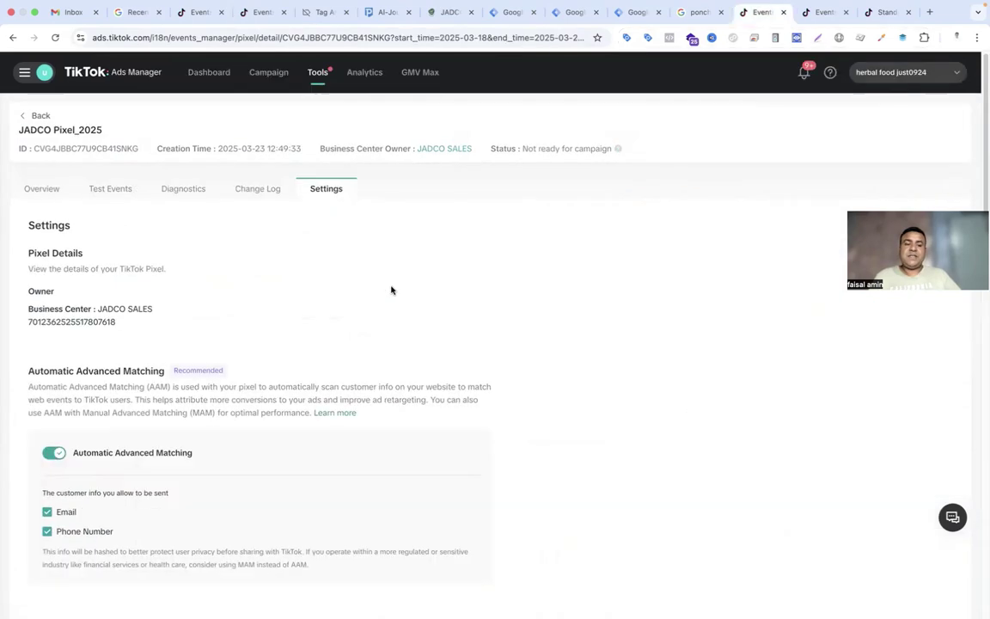
scroll(391, 290, down, 5)
scroll(391, 289, down, 8)
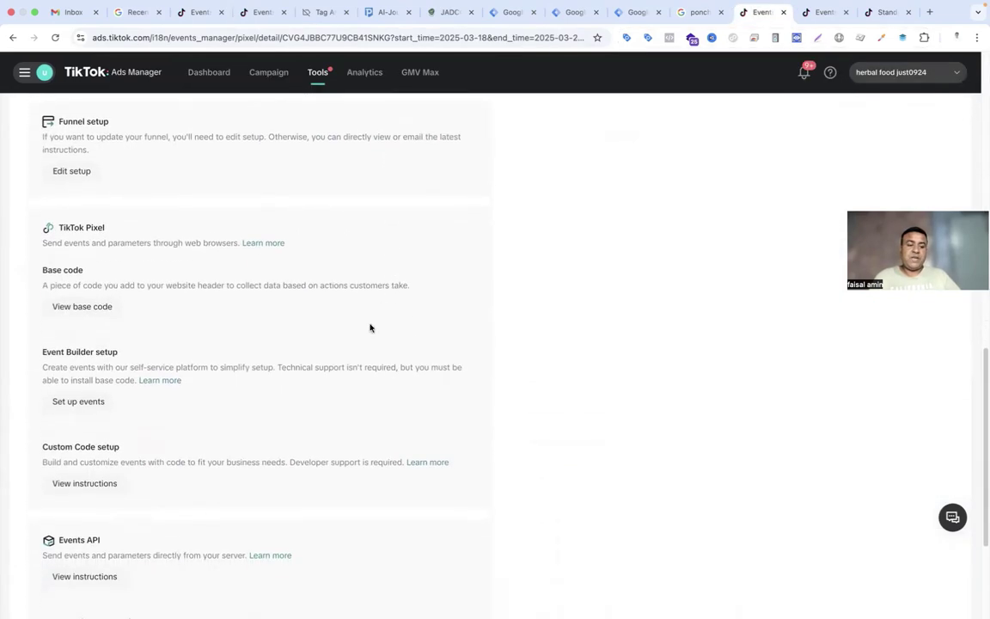
scroll(369, 328, down, 5)
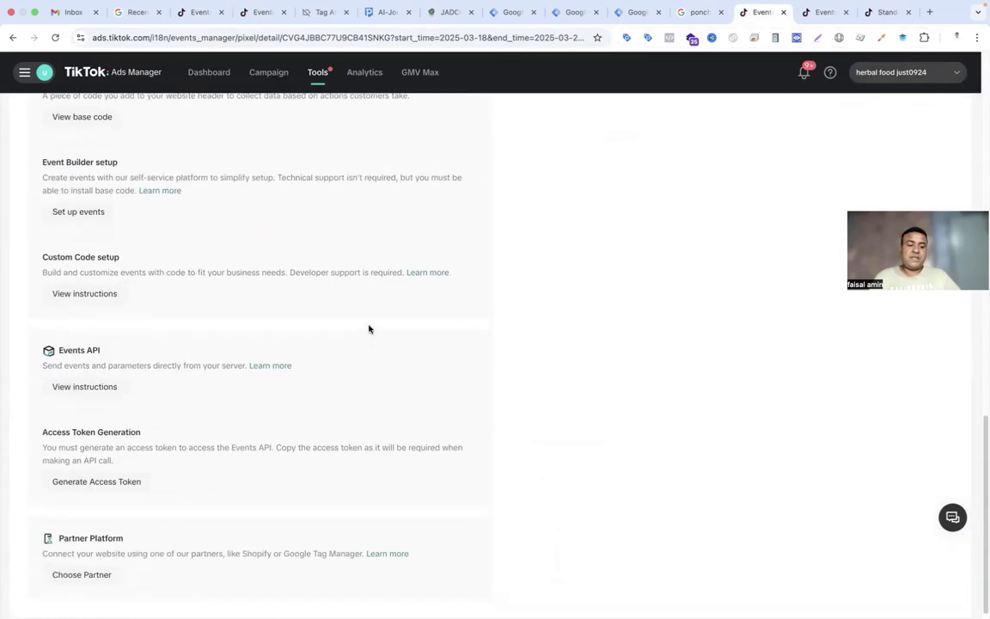
click(84, 476)
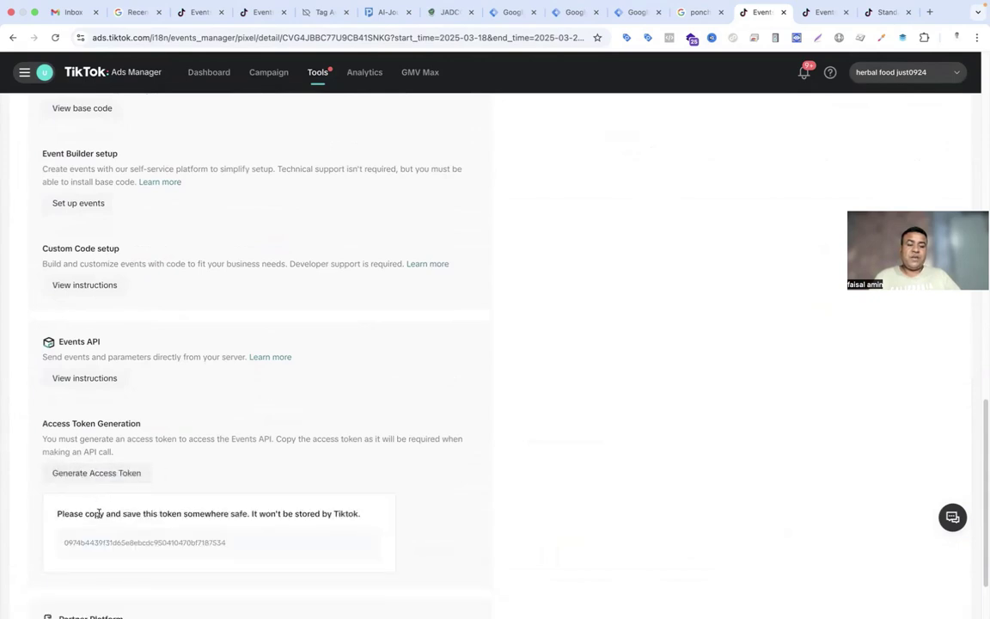
mouse_move(98, 555)
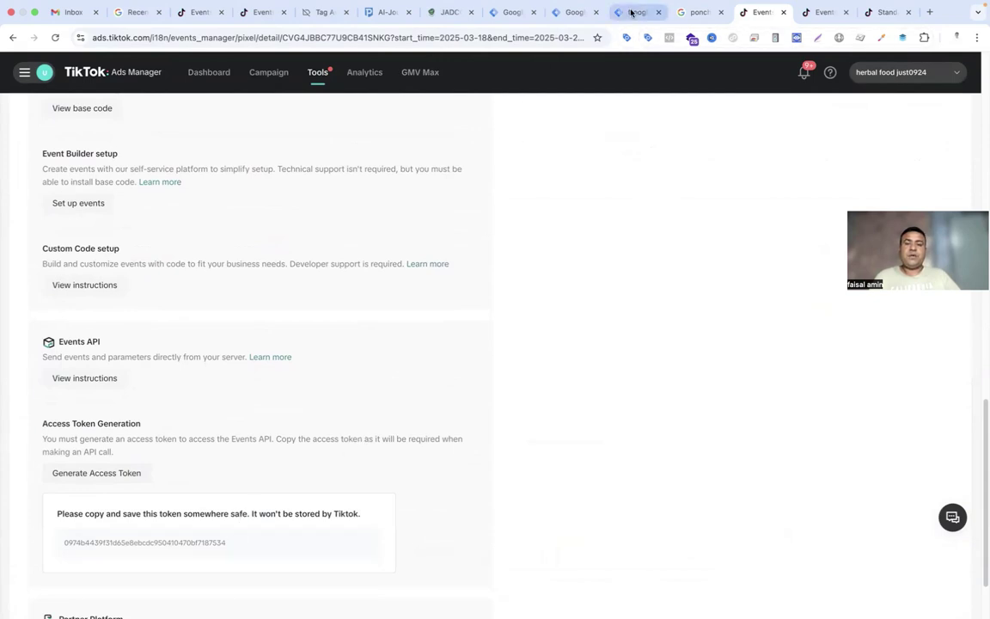
click(512, 12)
scroll(394, 452, down, 2)
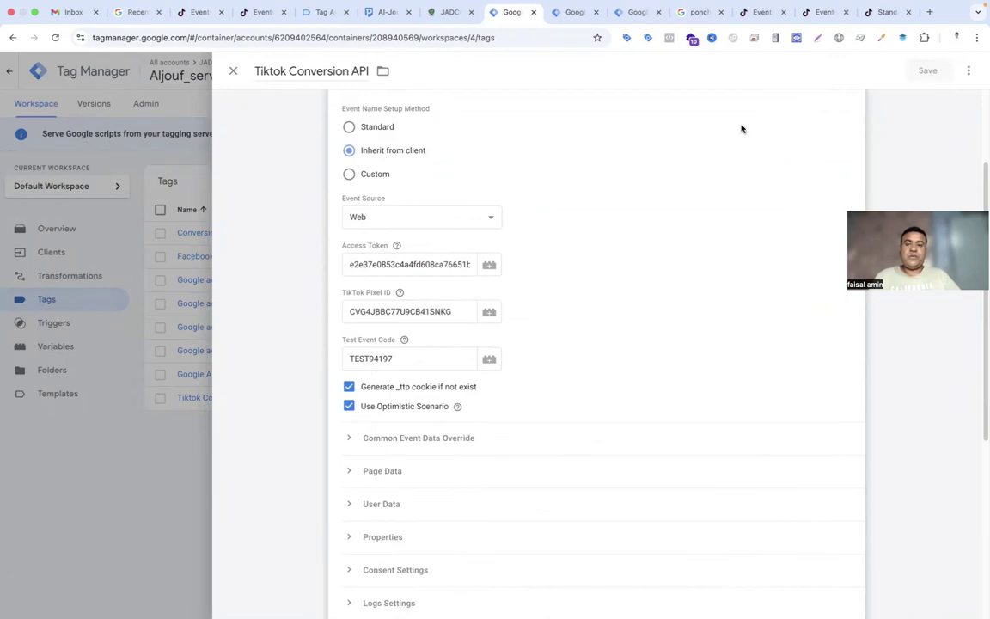
Step: Copy the test server event code from the TikTok pixel's Test Events page and return to the Tiktok Conversion API tag
click(764, 12)
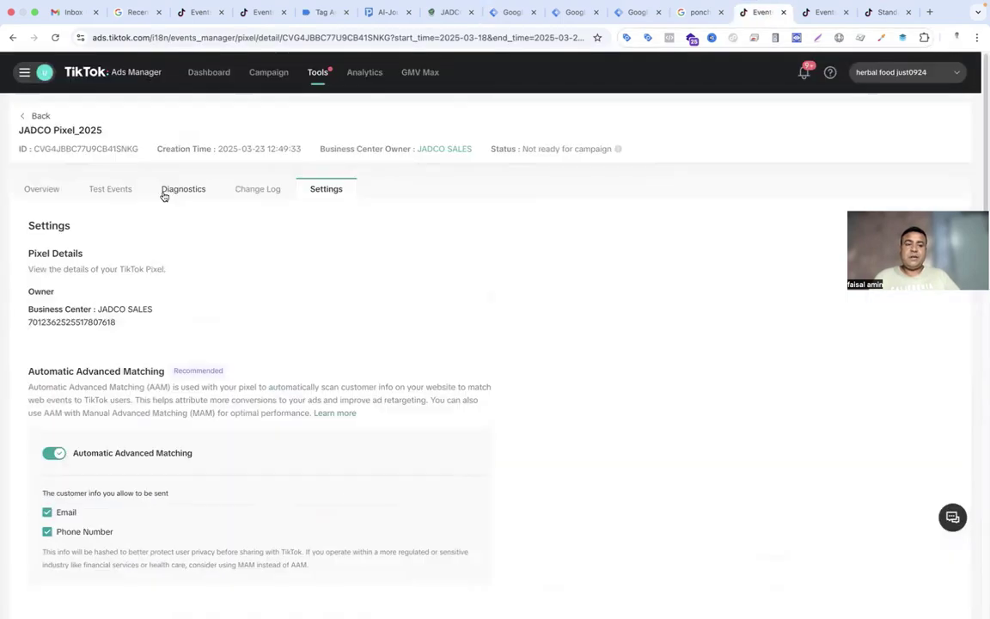
click(114, 191)
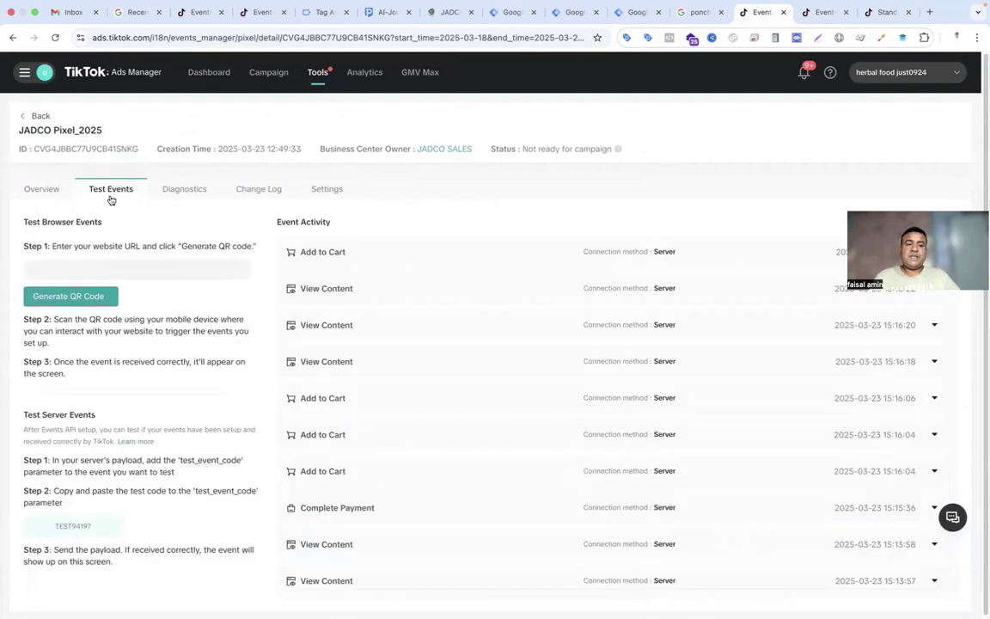
click(92, 525)
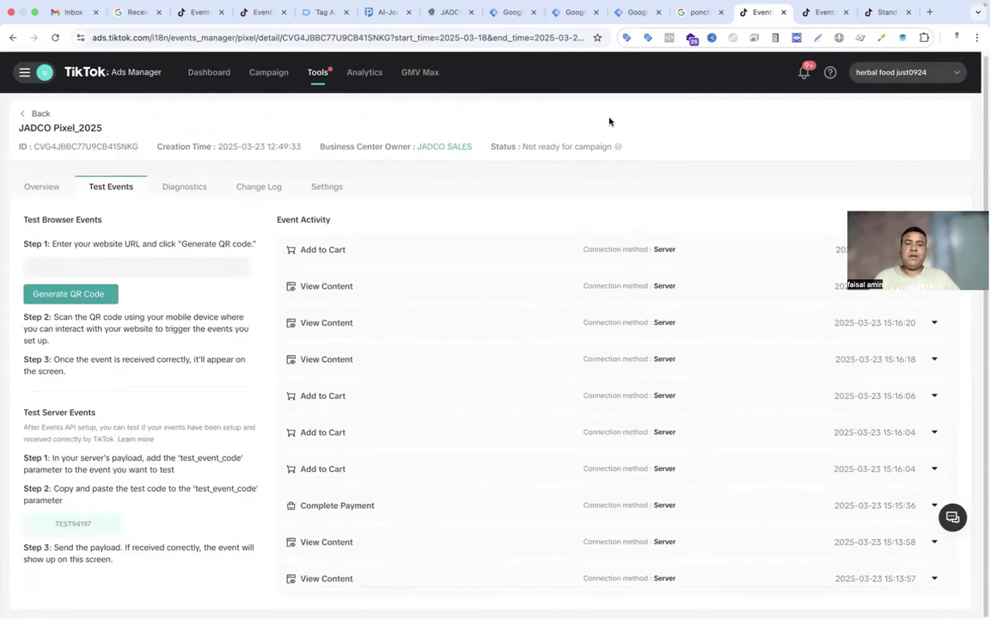
click(512, 12)
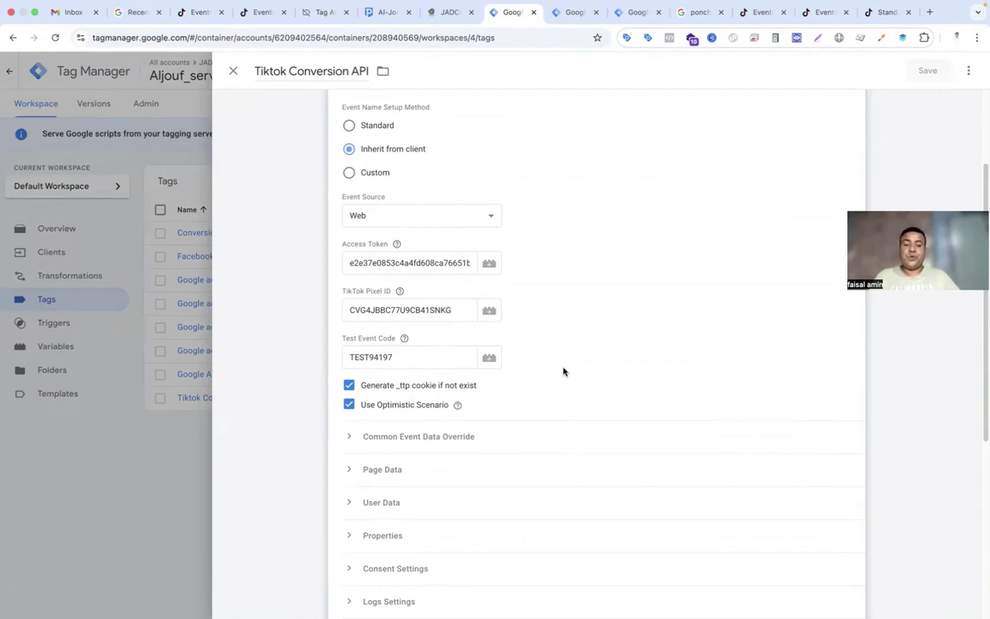
Step: Examine the Event Name RegEx condition of the Tiktok Capi Events trigger, then close the trigger and the Tiktok Conversion API tag
scroll(564, 368, down, 3)
scroll(557, 424, down, 2)
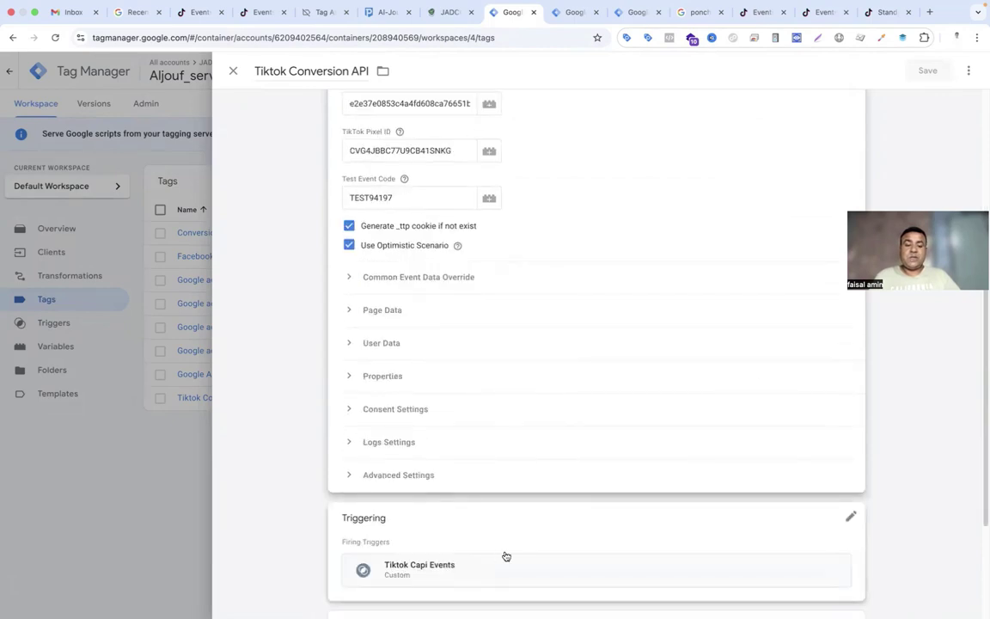
scroll(583, 497, down, 3)
click(403, 480)
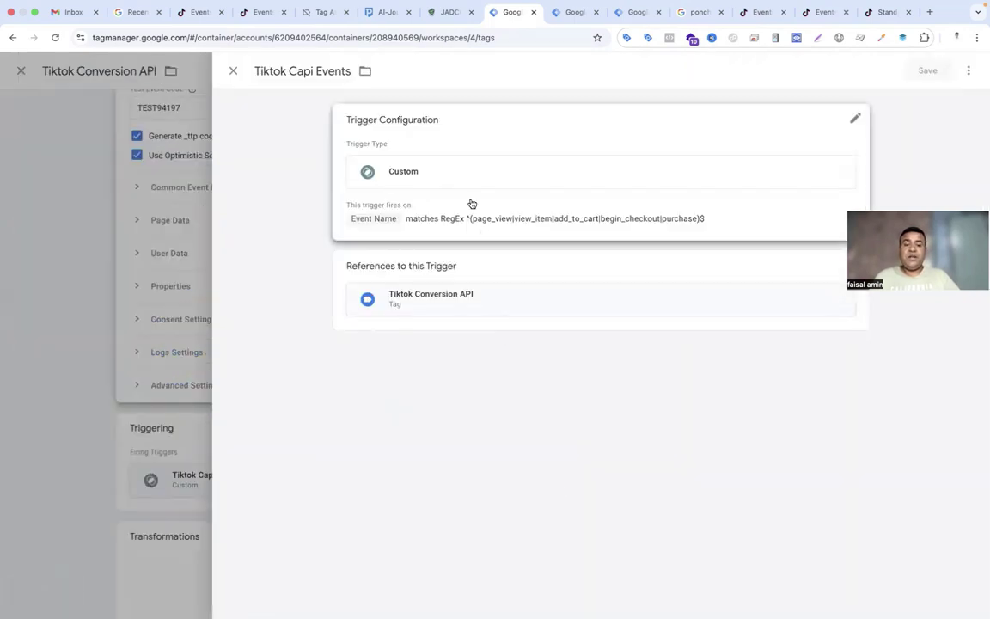
click(470, 212)
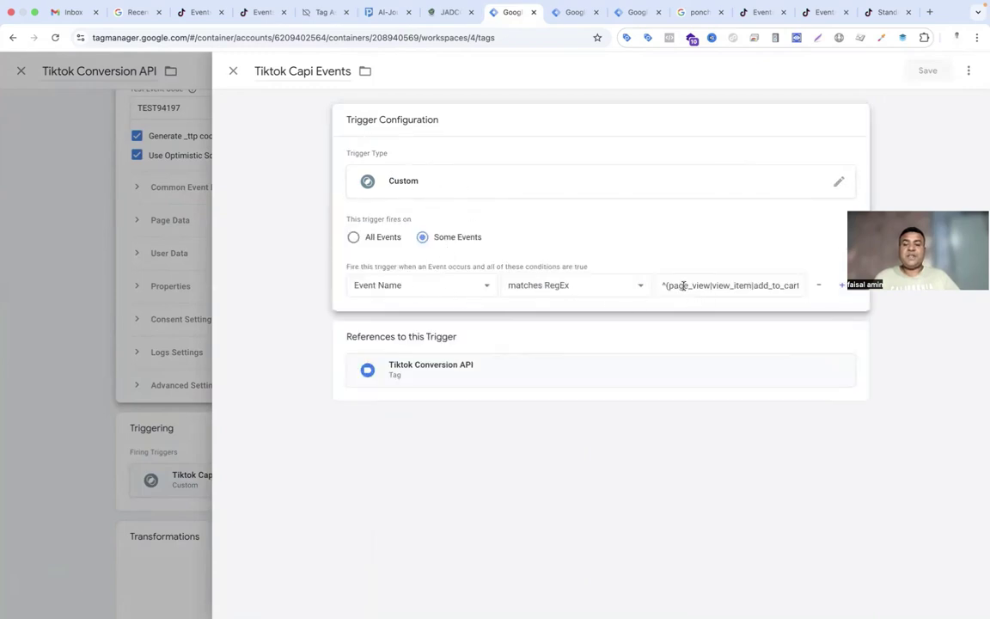
drag(673, 286, 843, 131)
click(233, 71)
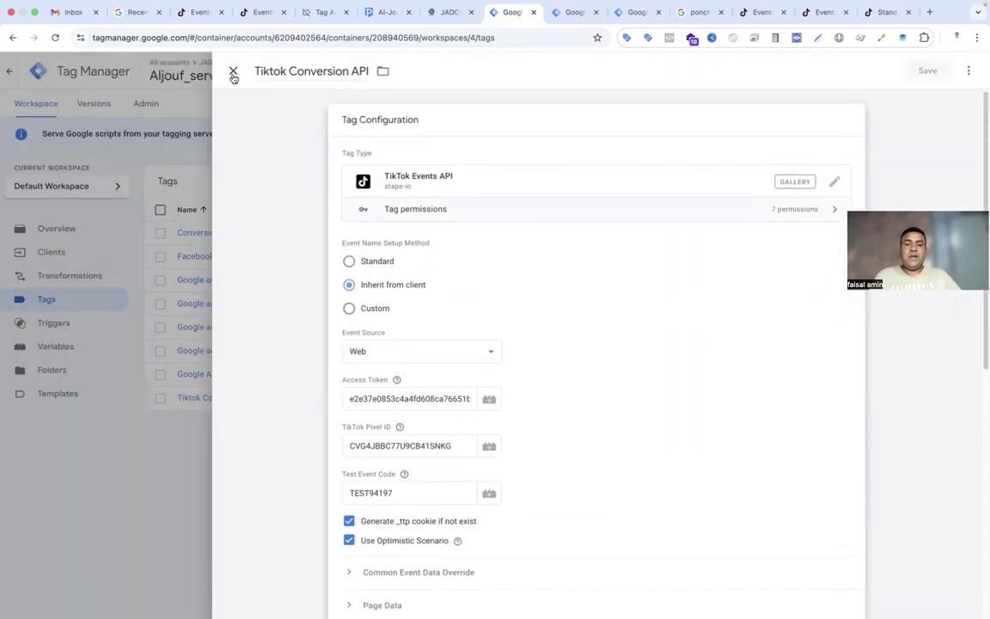
click(229, 70)
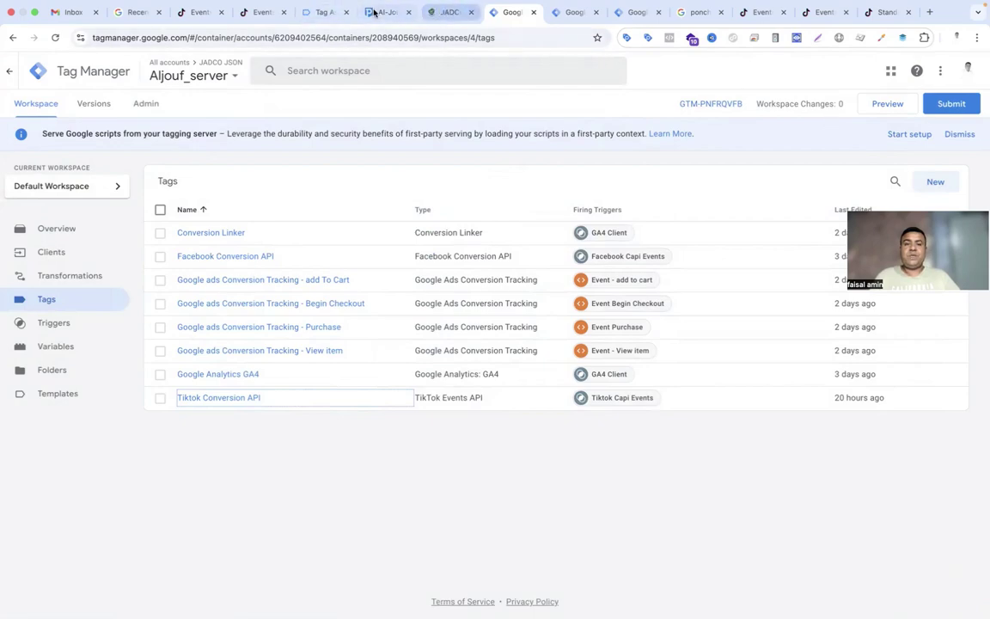
Step: Look over the web container's tag list, then switch to the TikTok pixel's Test Events page in Ads Manager
click(563, 12)
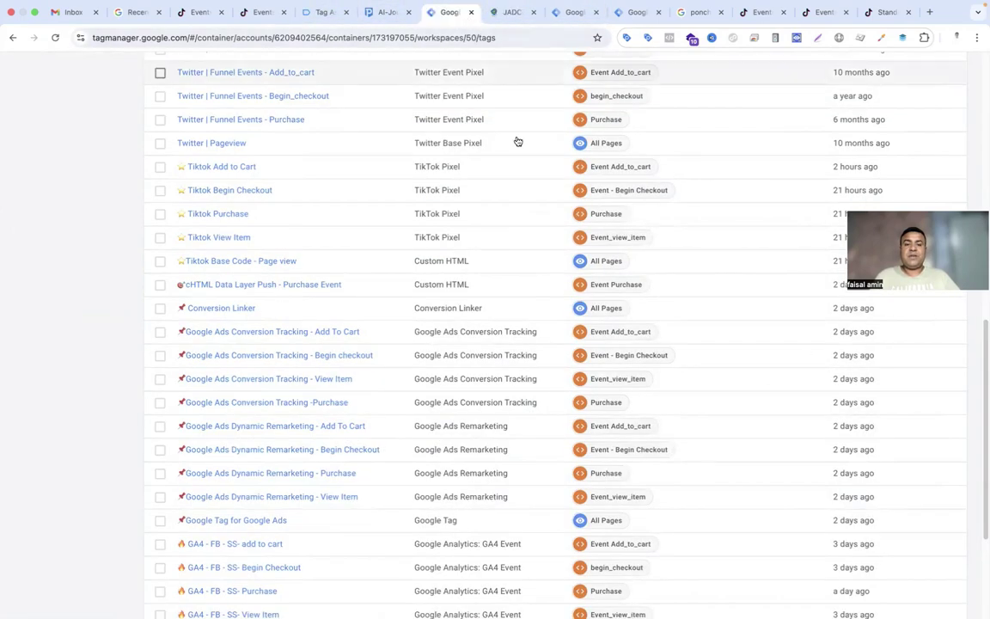
scroll(519, 186, up, 10)
click(756, 13)
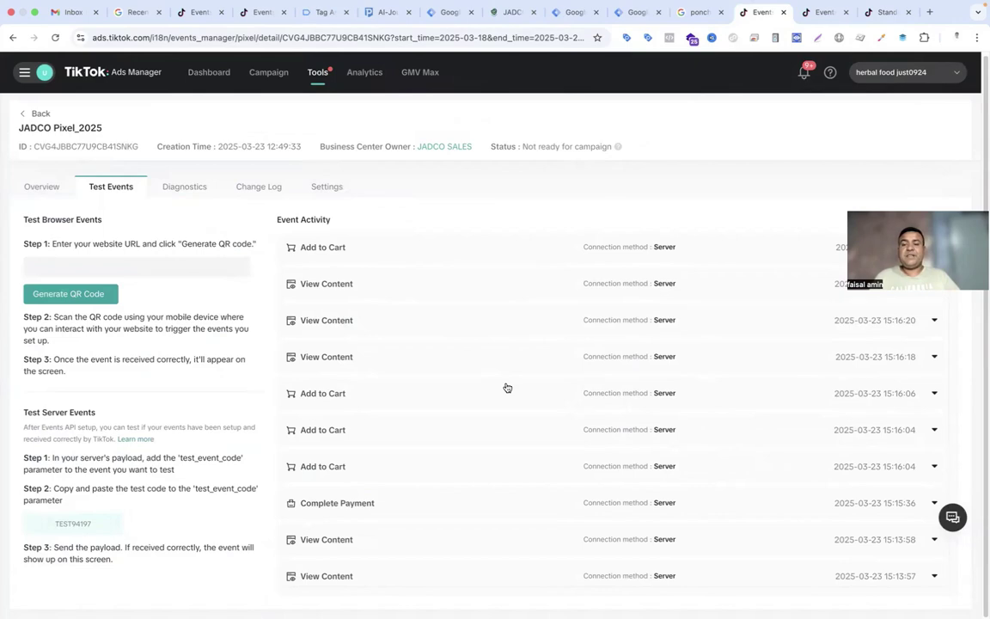
Step: Examine the pixel's event overview and read the diagnostics issues for the Add to Cart and Place an Order events
click(54, 188)
click(102, 186)
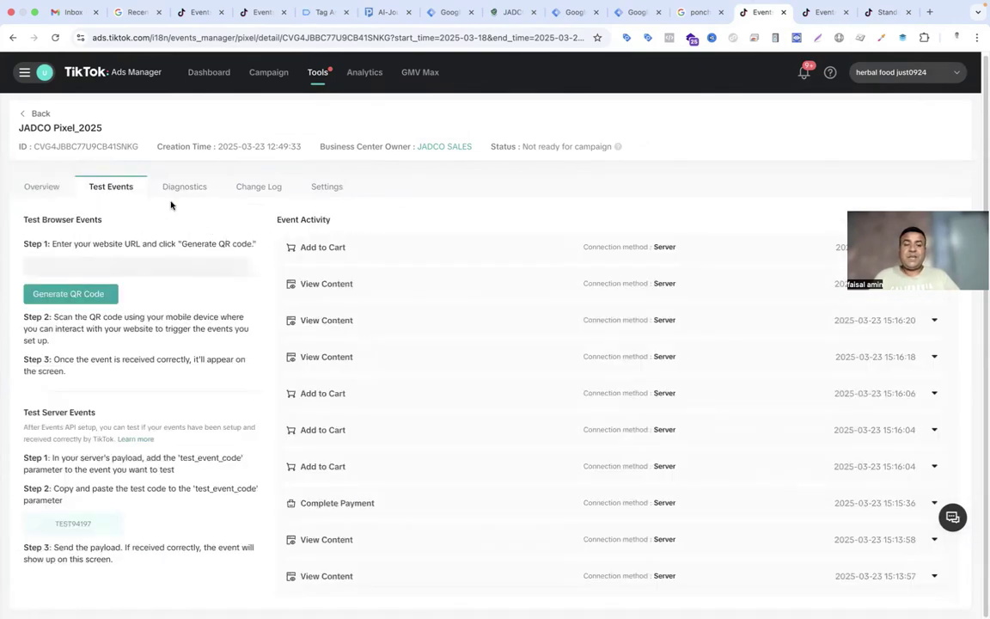
click(44, 189)
scroll(574, 395, down, 3)
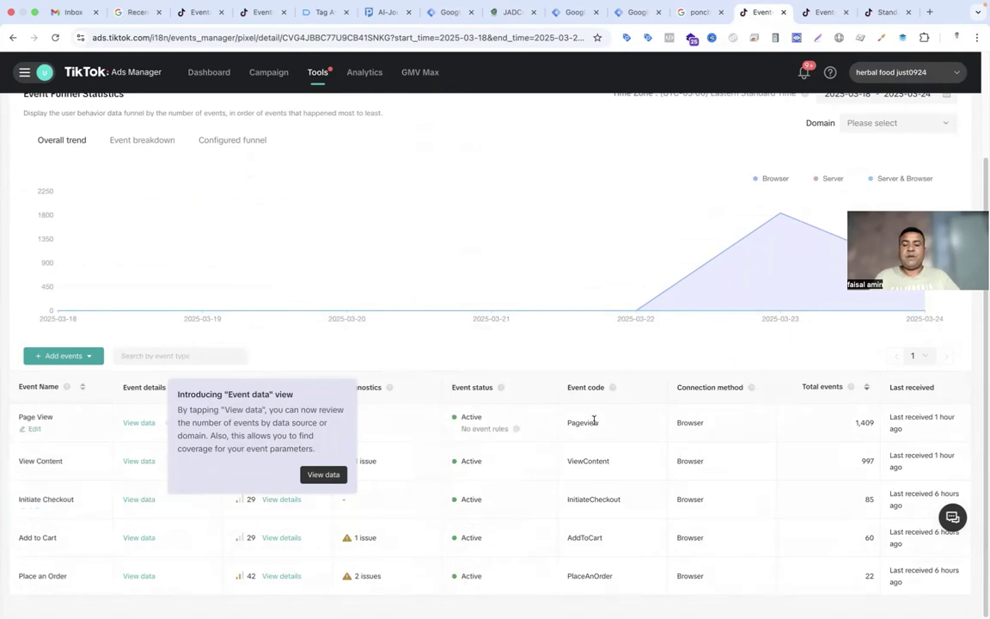
mouse_move(356, 543)
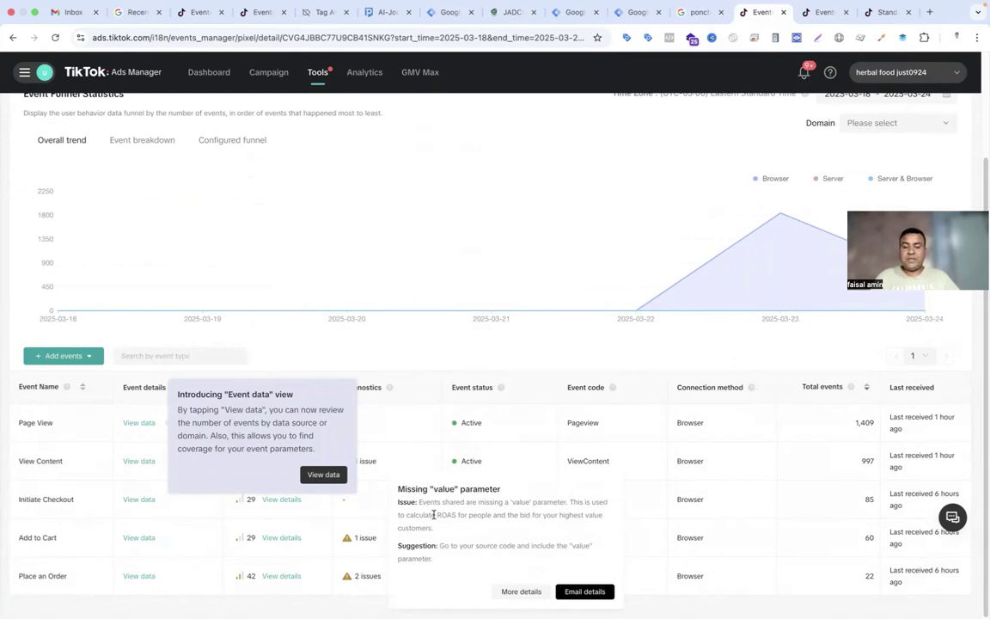
mouse_move(365, 577)
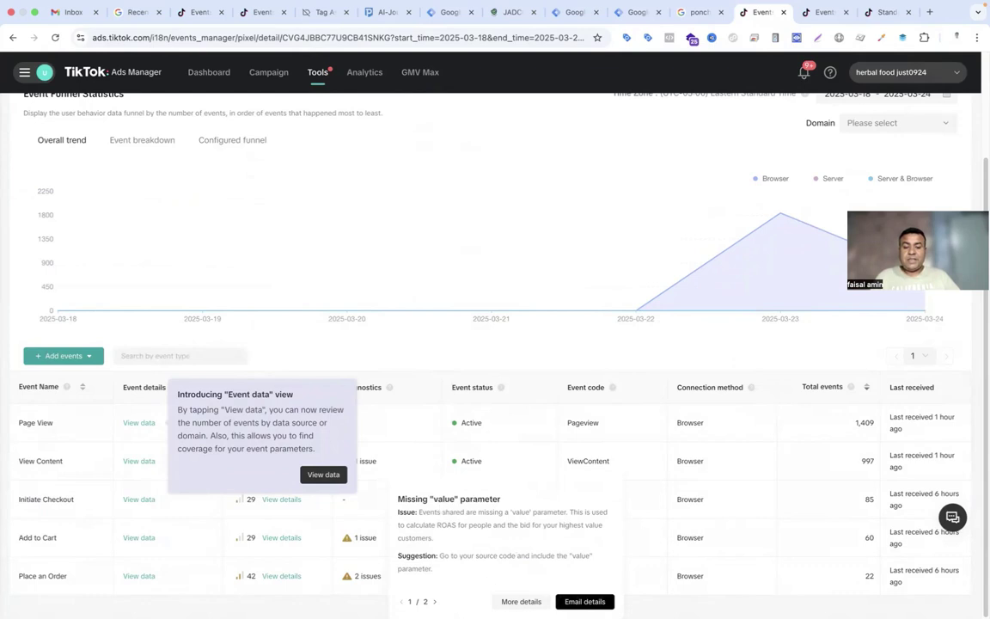
click(434, 602)
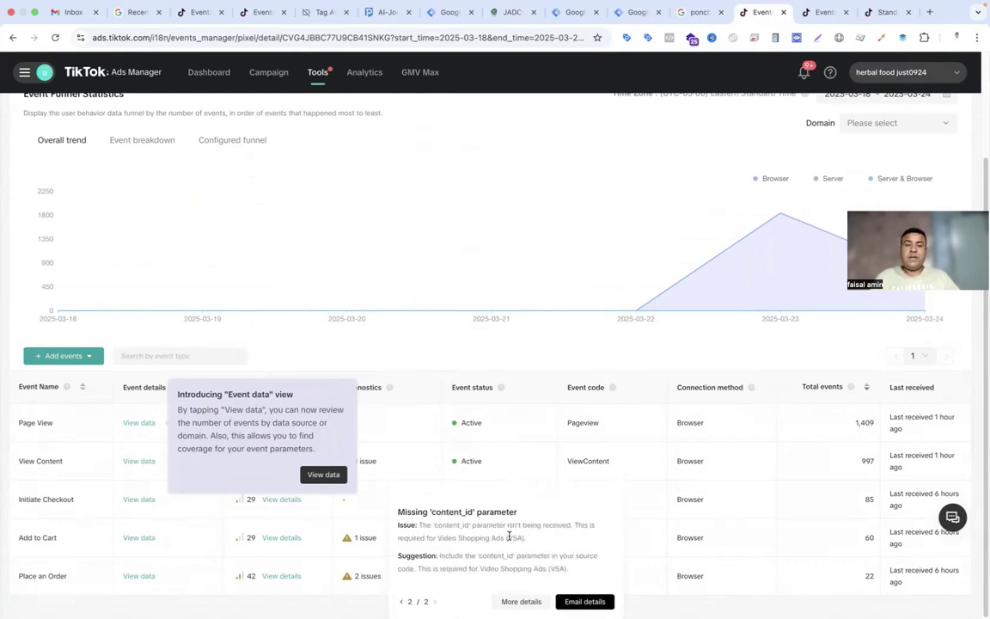
Step: Switch to the web container in Google Tag Manager and review the Object Properties of the Tiktok Add to Cart tag
click(573, 13)
click(449, 12)
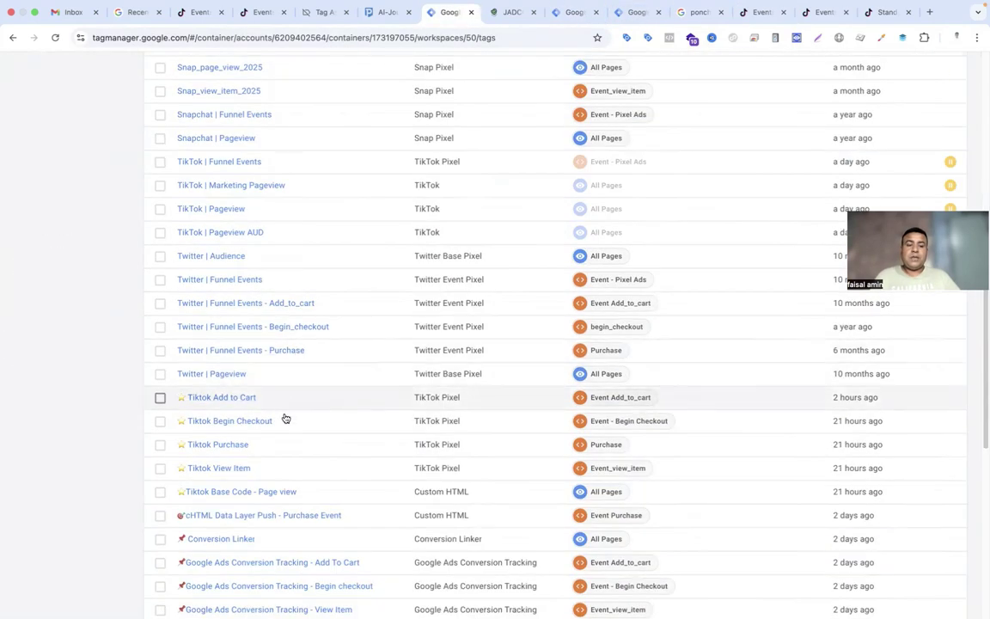
scroll(285, 419, down, 2)
click(233, 308)
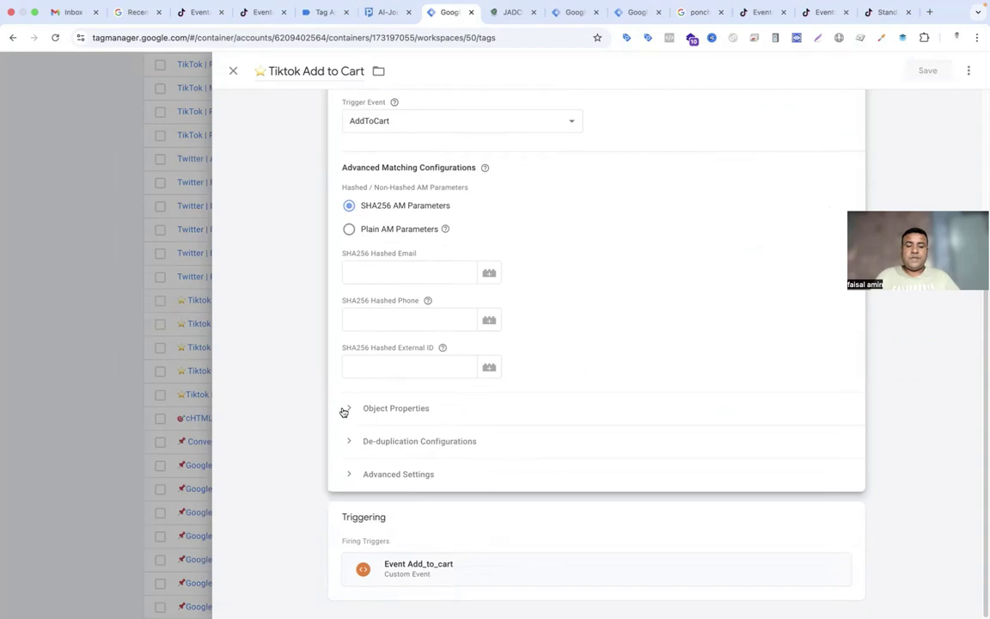
click(344, 409)
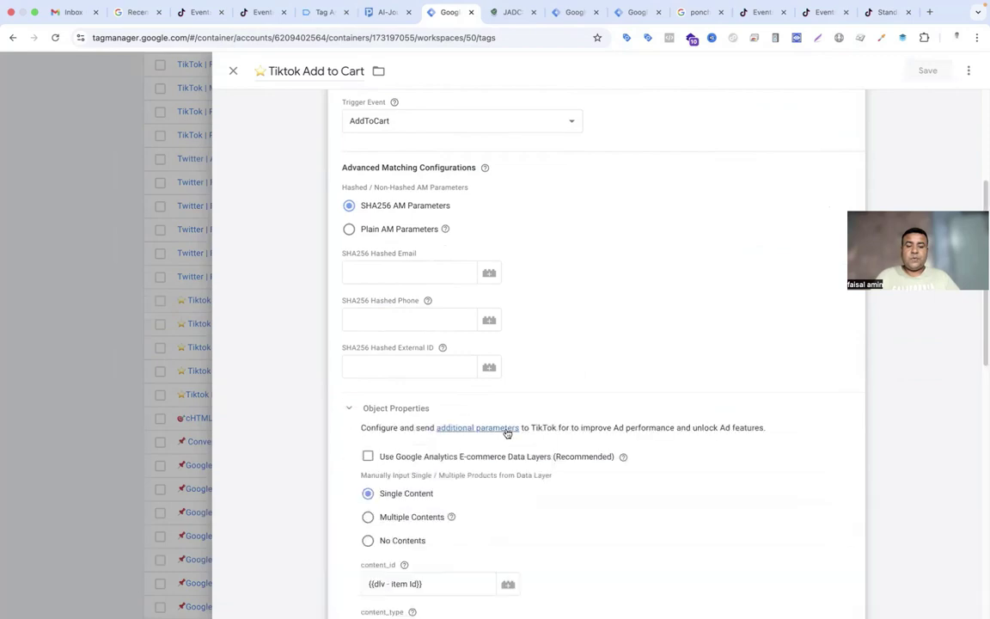
scroll(508, 433, down, 7)
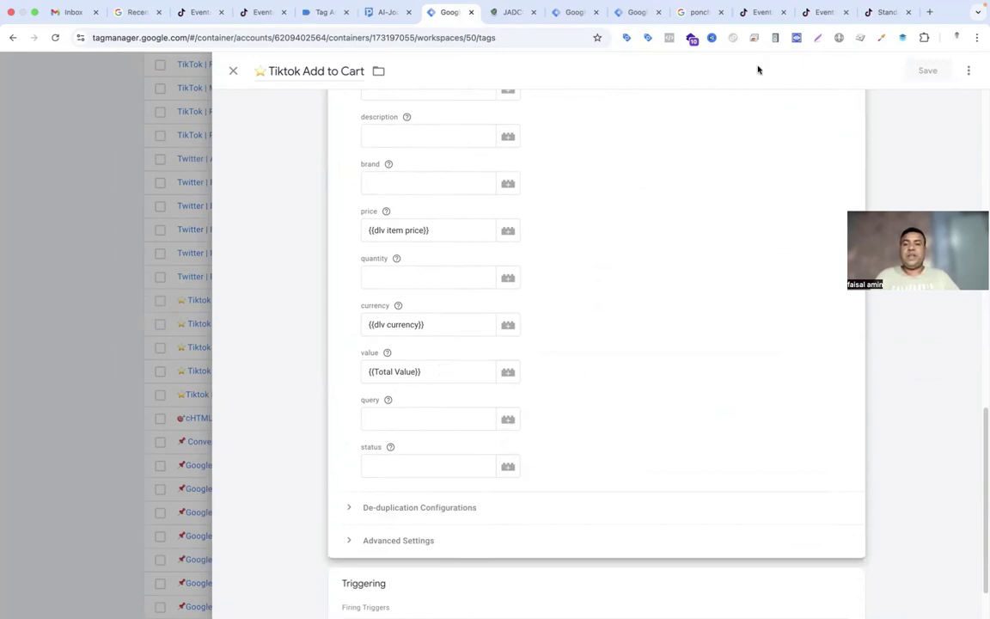
Step: Return to the TikTok pixel in Ads Manager and show its Test Events activity
click(765, 13)
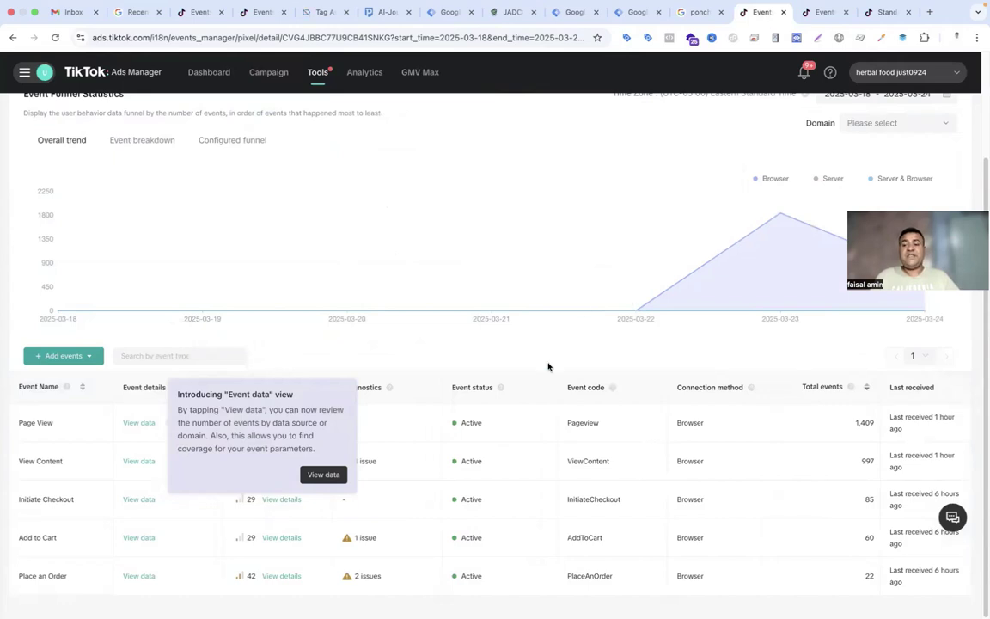
scroll(131, 193, up, 3)
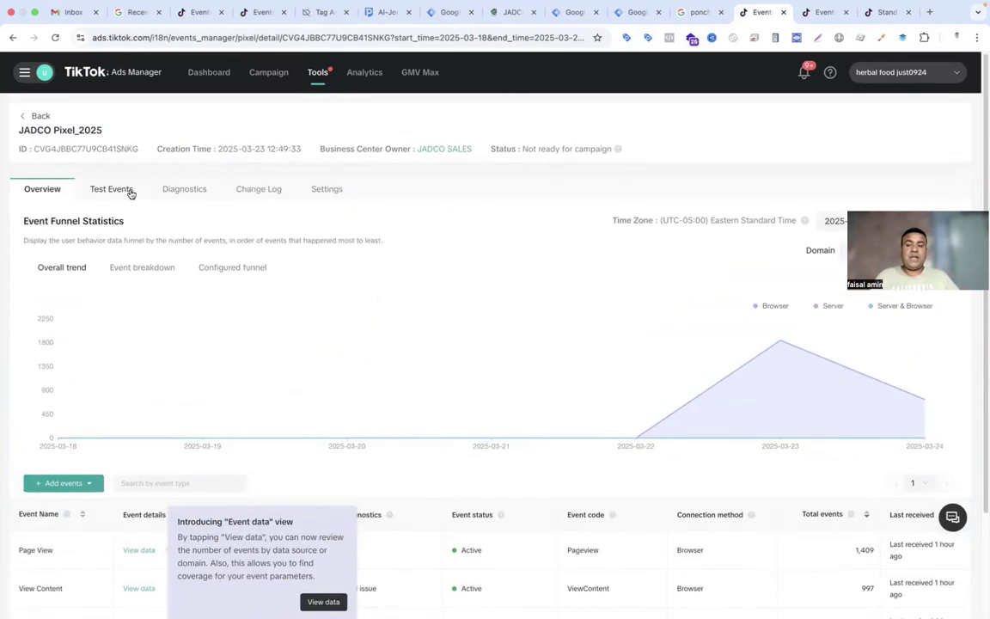
click(131, 194)
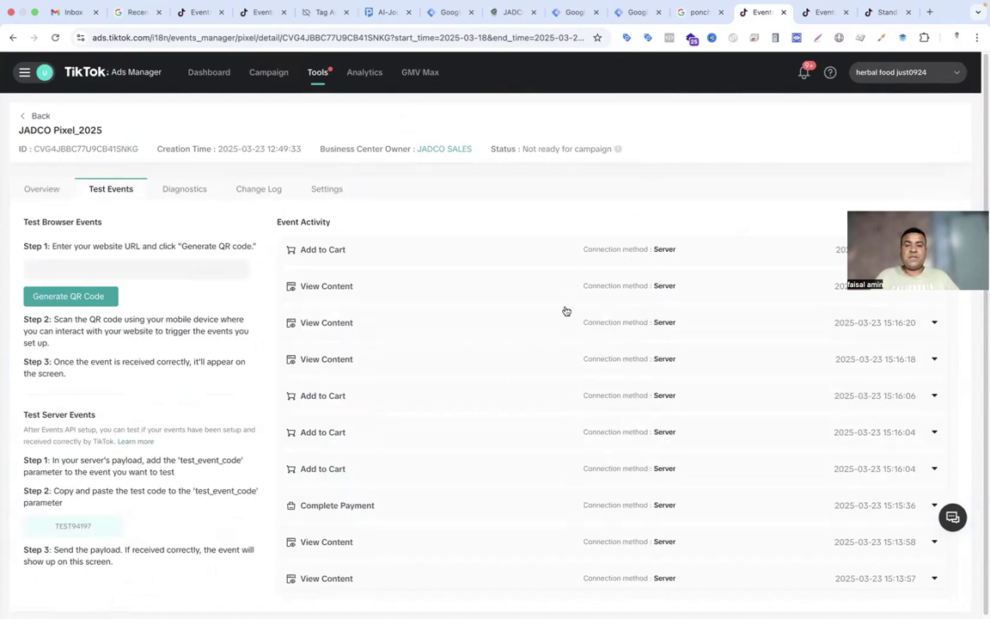